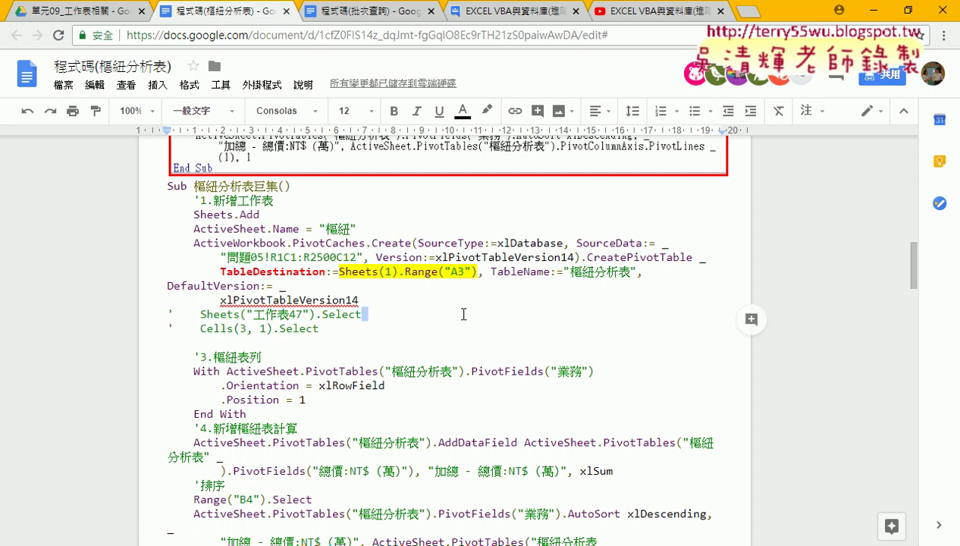
# Point out the TableDestination argument and trial-replace the R1C1 source range with A1:L2500, then undo it
pyautogui.moveTo(220, 272); pyautogui.dragTo(228, 274)
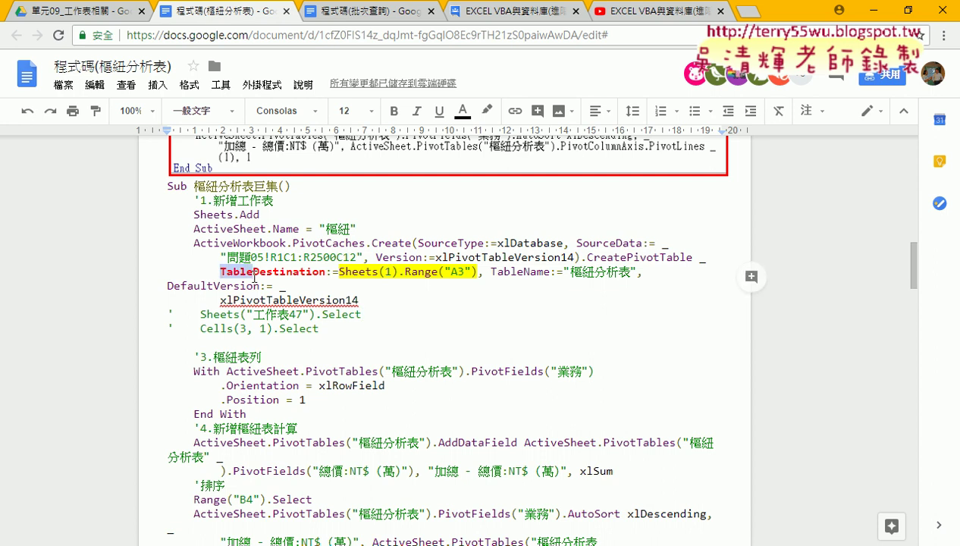
pyautogui.moveTo(326, 272)
pyautogui.mouseDown()
pyautogui.moveTo(301, 273)
pyautogui.moveTo(476, 272)
pyautogui.mouseUp()
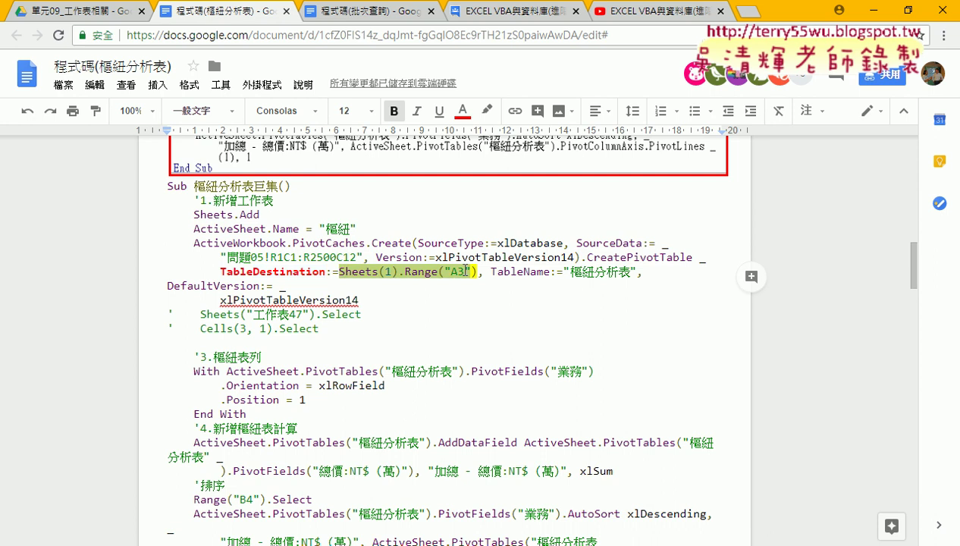
pyautogui.click(221, 257)
pyautogui.moveTo(221, 257); pyautogui.dragTo(364, 257)
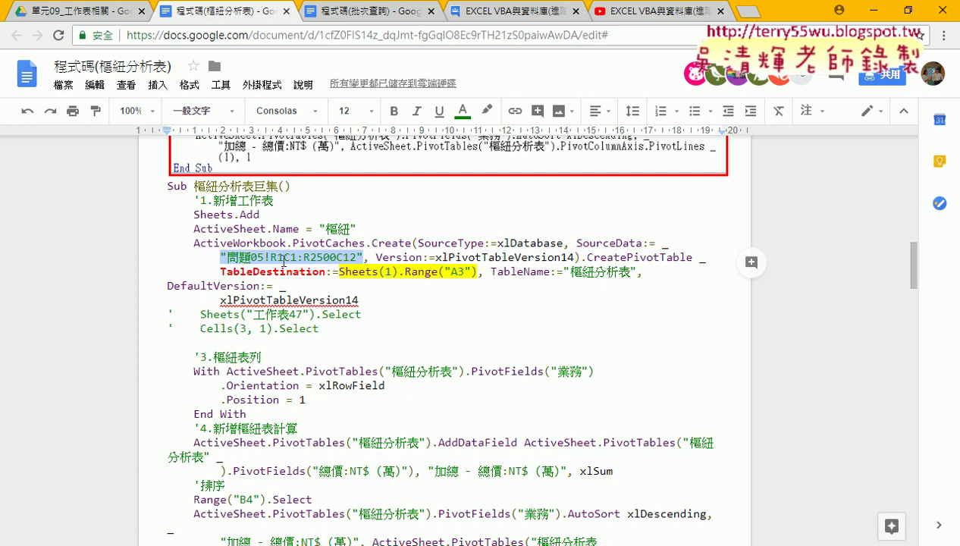
pyautogui.moveTo(269, 257); pyautogui.dragTo(357, 257)
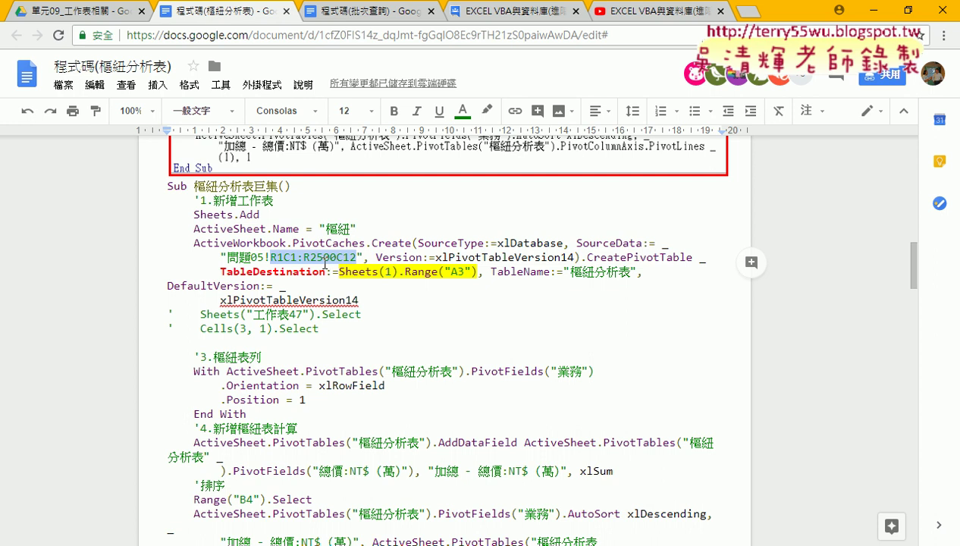
pyautogui.press('BackSpace')
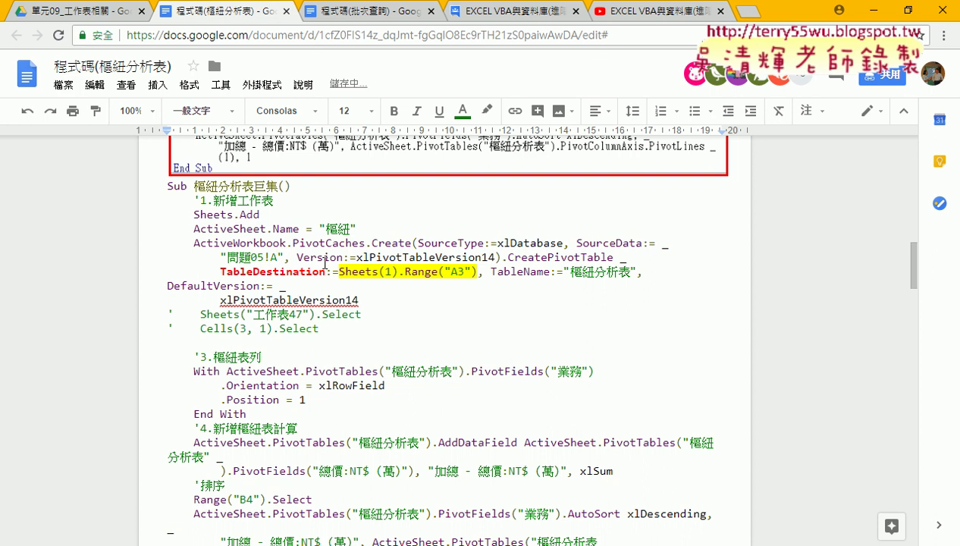
pyautogui.write('A1:')
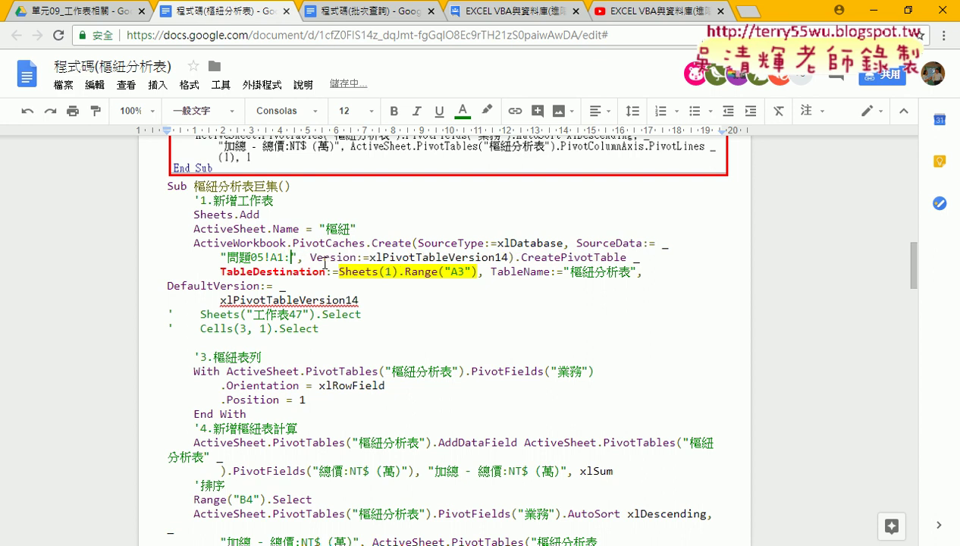
pyautogui.write('L25')
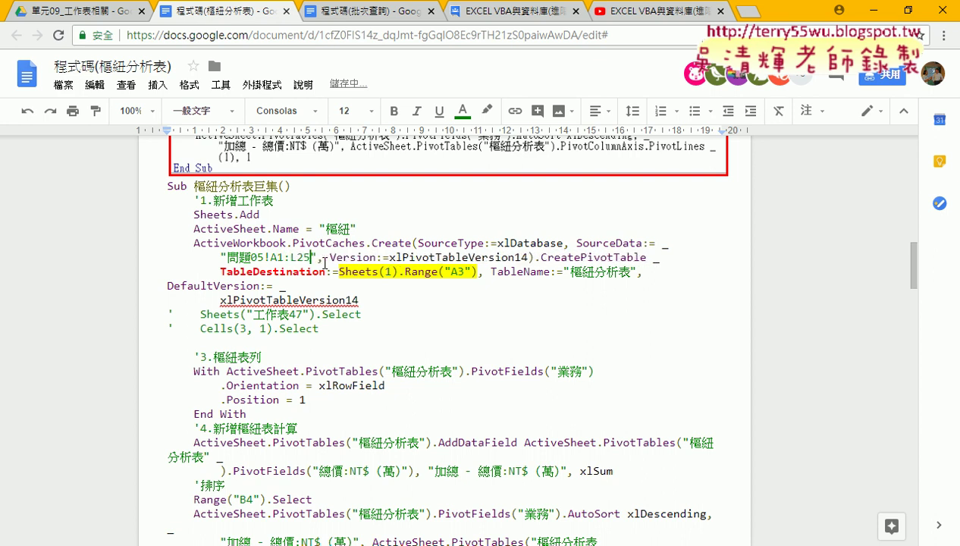
pyautogui.write('00')
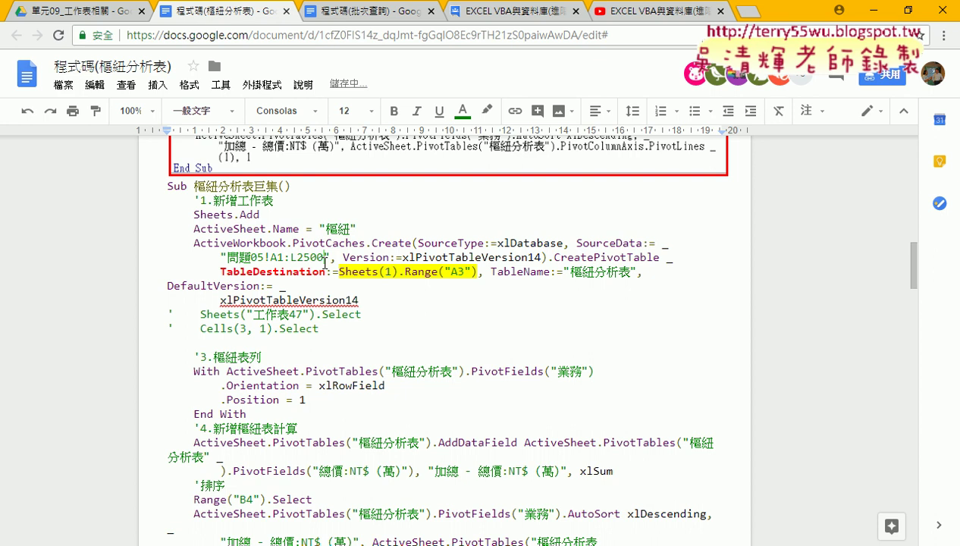
pyautogui.press('BackSpace')
pyautogui.press('BackSpace')
pyautogui.hotkey('ctrl', 'z')
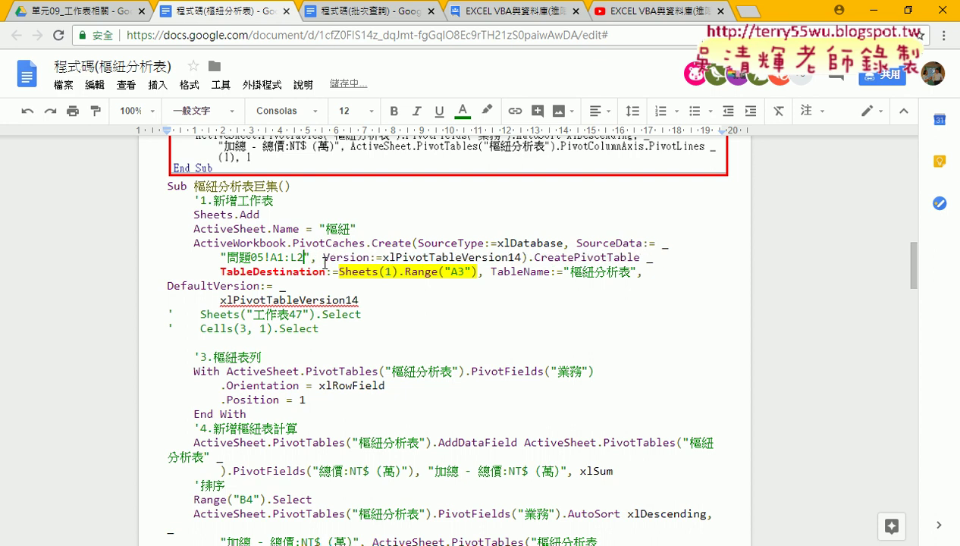
pyautogui.hotkey('ctrl', 'z')
pyautogui.hotkey('ctrl', 'z')
pyautogui.doubleClick(325, 270)
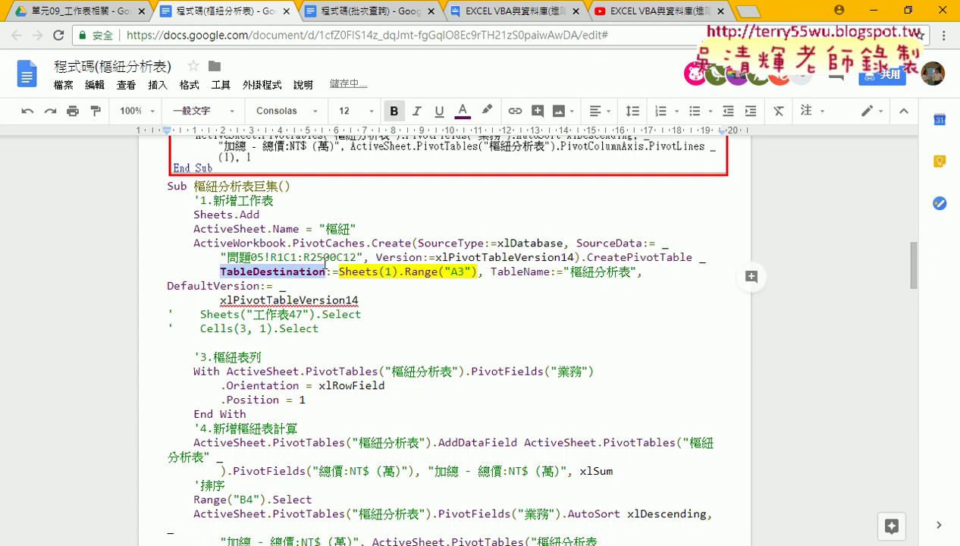
pyautogui.hotkey('ctrl', 'y')
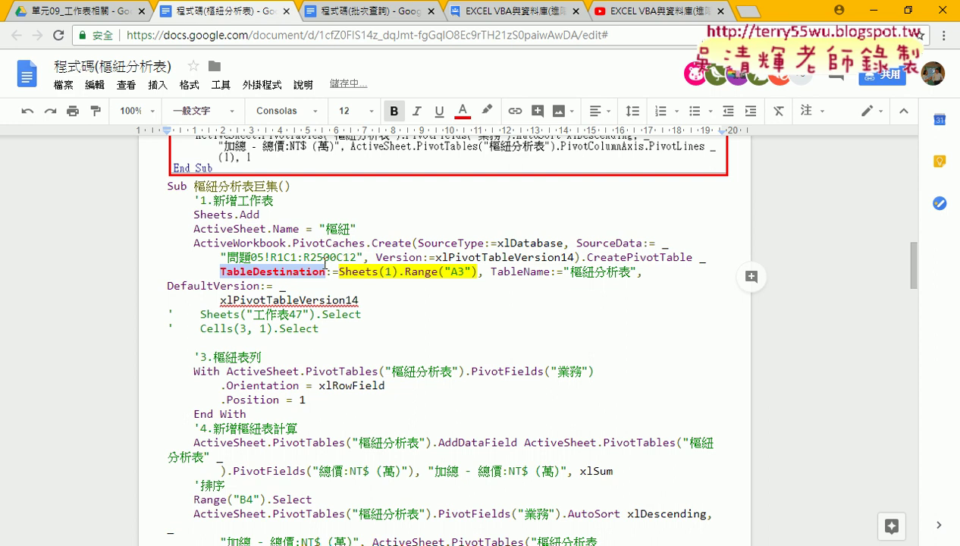
# Compare the R1C1, R2500 and C12 source-range parts with the destination's Sheets(1).Range("A3") form
pyautogui.moveTo(271, 257); pyautogui.dragTo(290, 260)
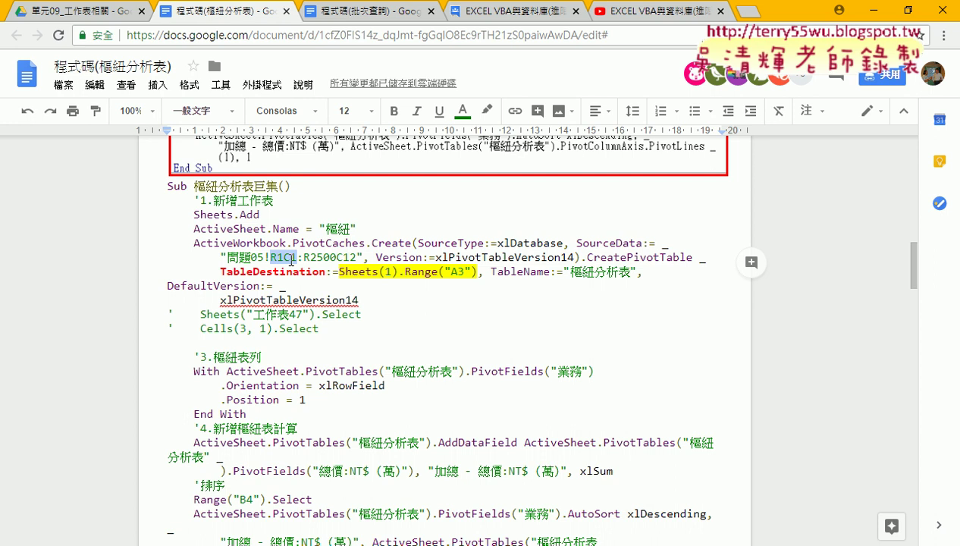
pyautogui.moveTo(303, 261); pyautogui.dragTo(335, 261)
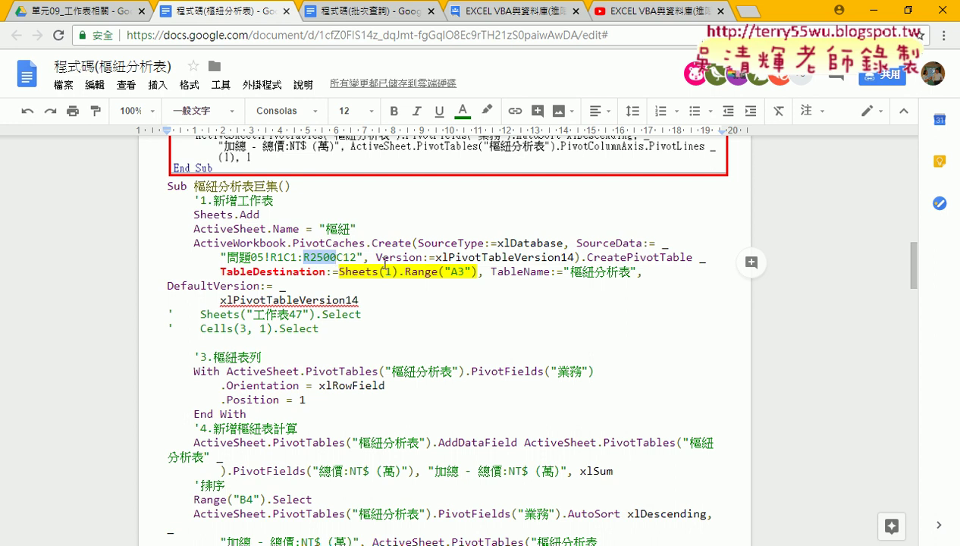
pyautogui.moveTo(357, 260); pyautogui.dragTo(337, 260)
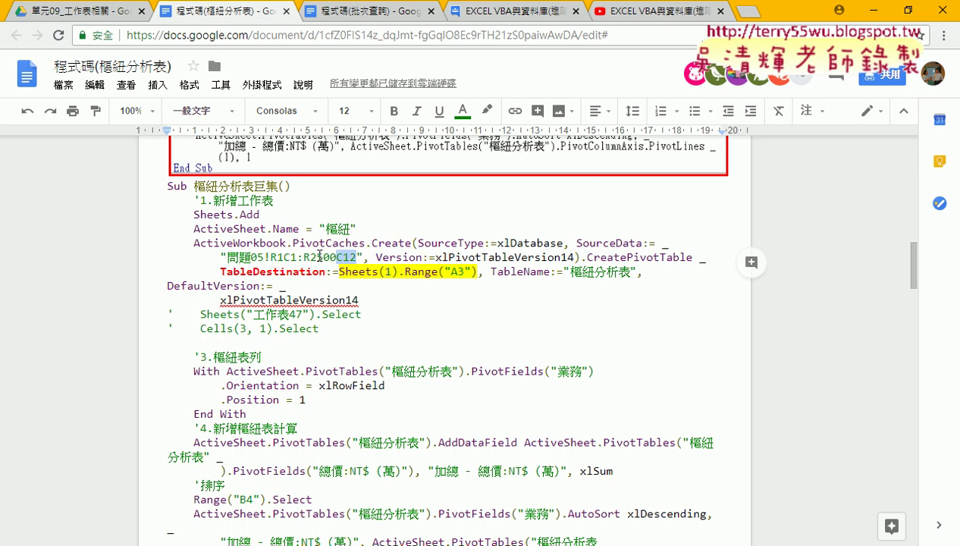
pyautogui.click(266, 257)
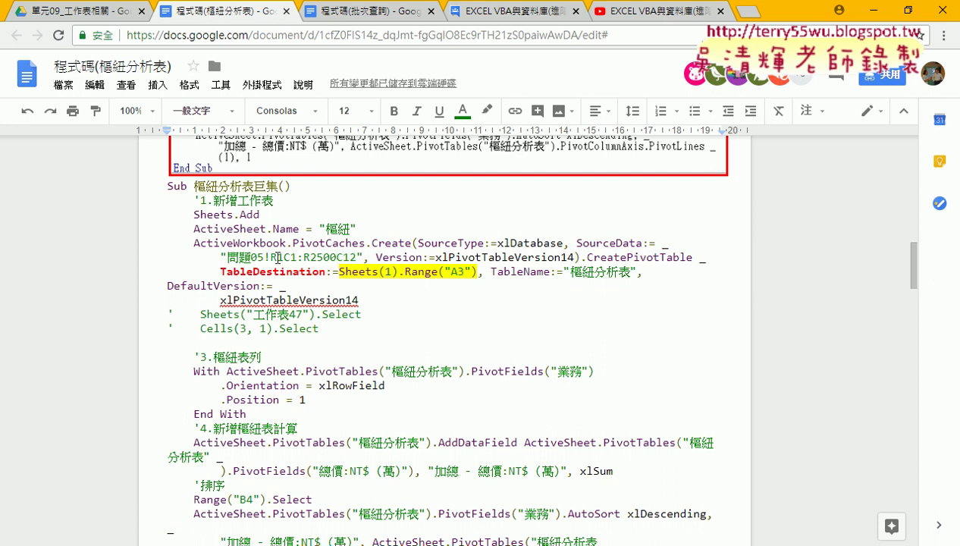
pyautogui.moveTo(271, 258); pyautogui.dragTo(358, 257)
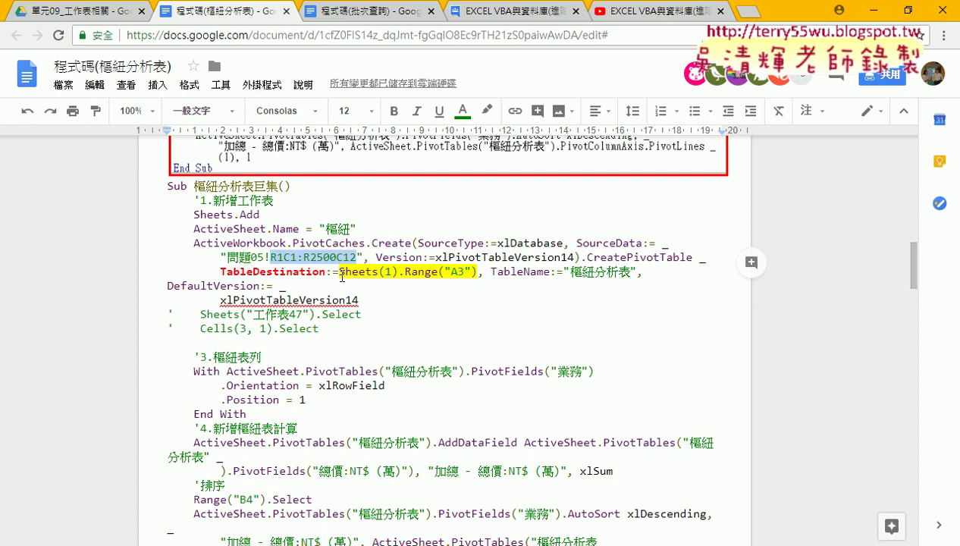
pyautogui.moveTo(339, 271); pyautogui.dragTo(477, 275)
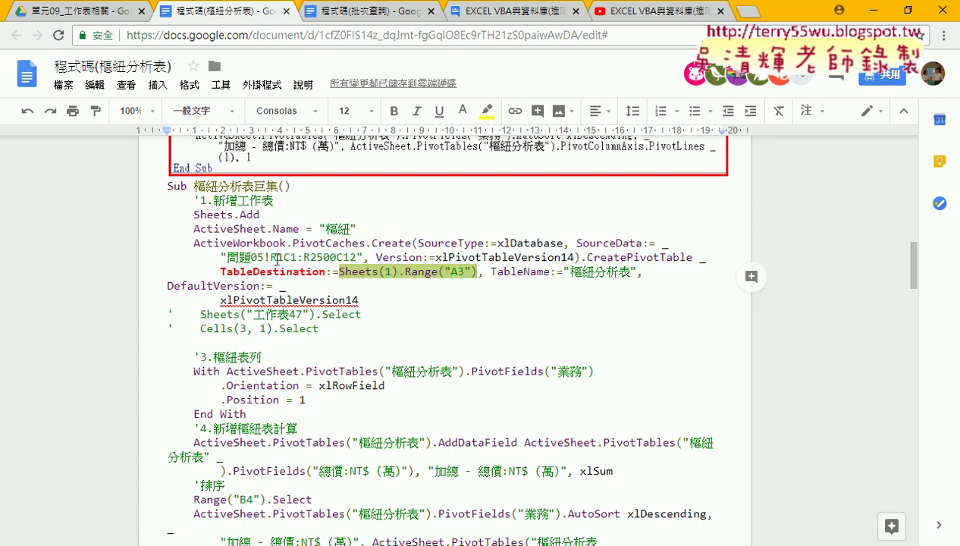
pyautogui.moveTo(222, 257); pyautogui.dragTo(364, 258)
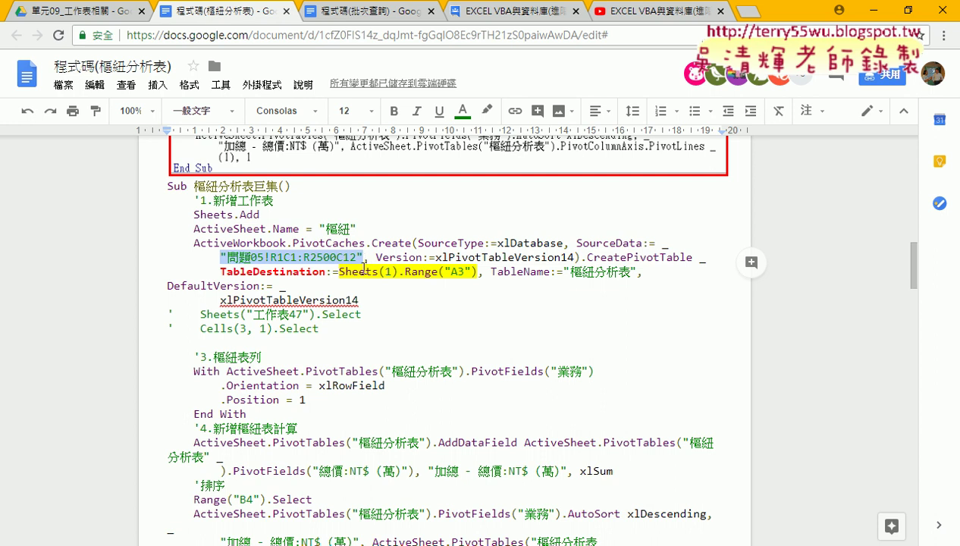
pyautogui.moveTo(339, 272); pyautogui.dragTo(465, 272)
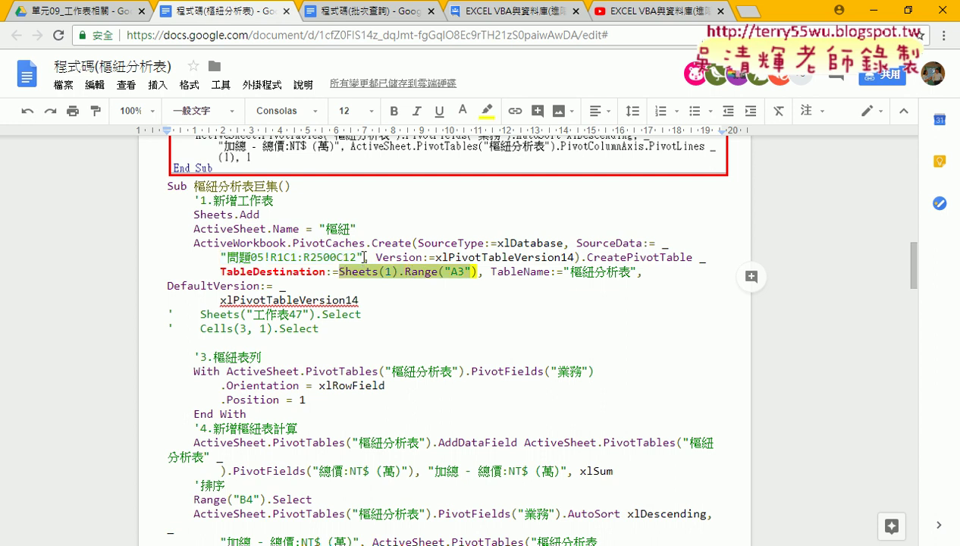
pyautogui.moveTo(364, 257); pyautogui.dragTo(221, 257)
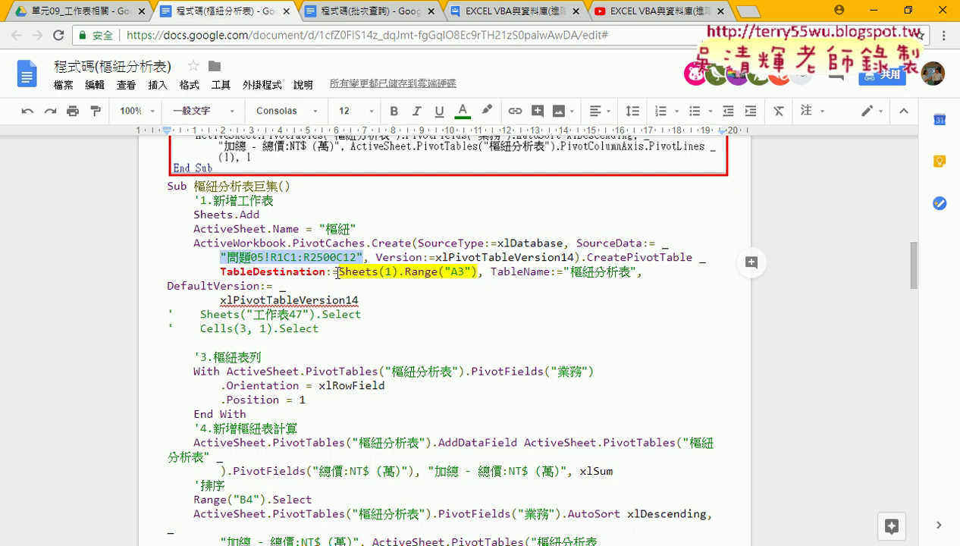
pyautogui.moveTo(338, 272); pyautogui.dragTo(387, 271)
pyautogui.hotkey('ctrl', 'c')
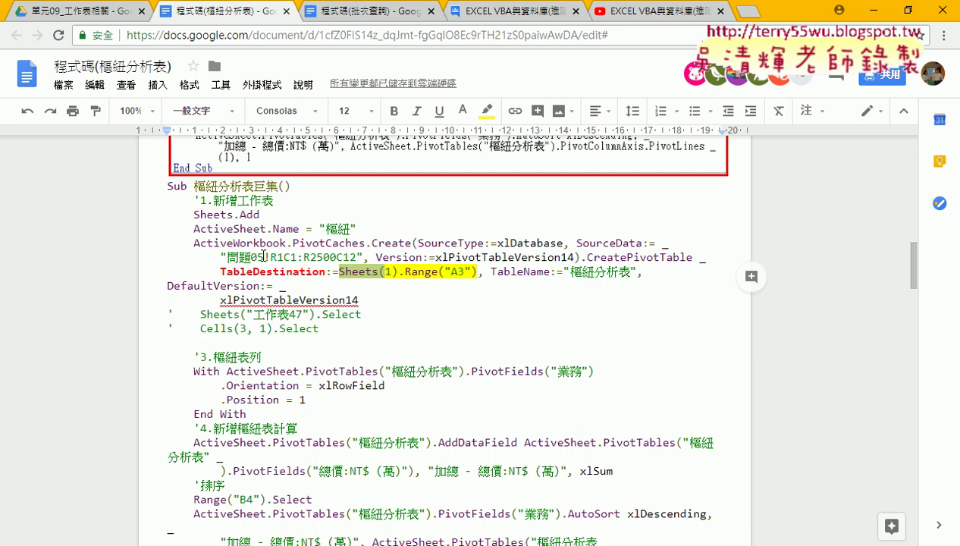
# Rewrite the source string as Sheets("問題05"), deleting the ! and old R1C1 address
pyautogui.click(221, 257)
pyautogui.hotkey('ctrl', 'v')
pyautogui.press('Right')
pyautogui.press('Right')
pyautogui.press('Right')
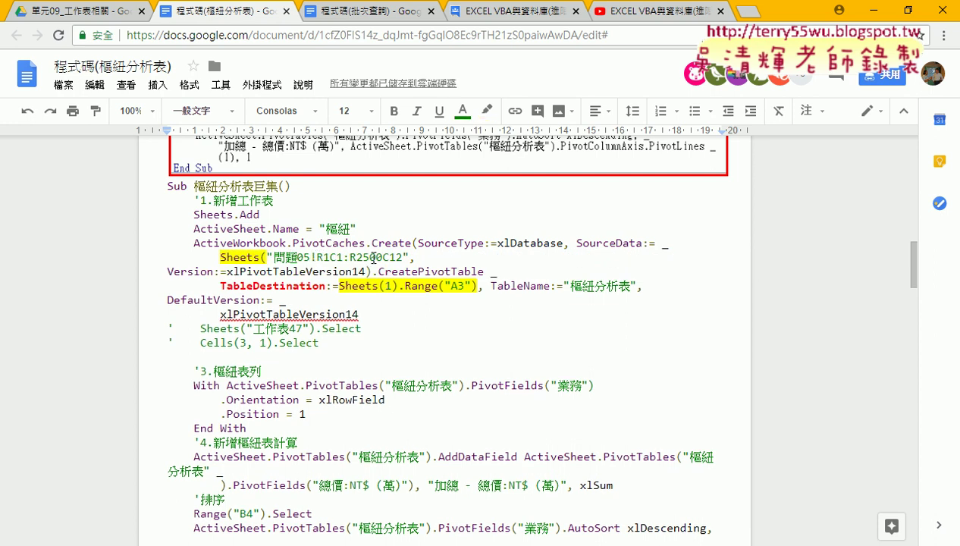
pyautogui.write(')')
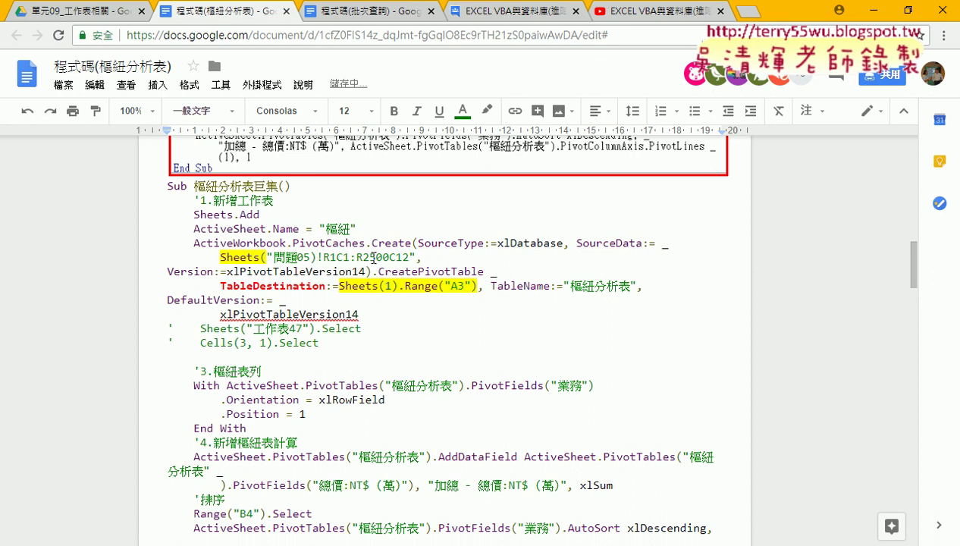
pyautogui.press('Left')
pyautogui.write('"')
pyautogui.press('Right')
pyautogui.press('Right')
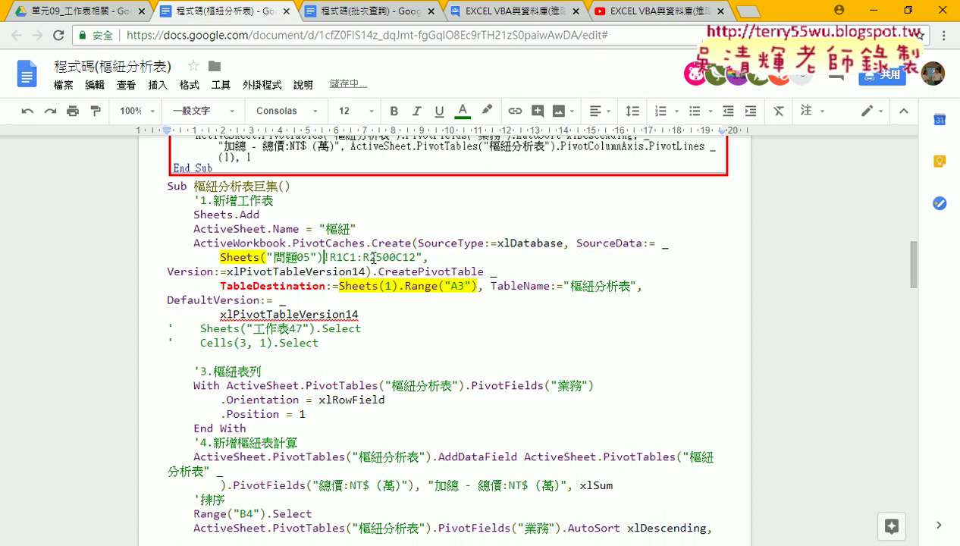
pyautogui.press('Delete')
pyautogui.press('Delete')
pyautogui.press('Delete')
pyautogui.press('Delete')
pyautogui.press('Delete')
pyautogui.press('Delete')
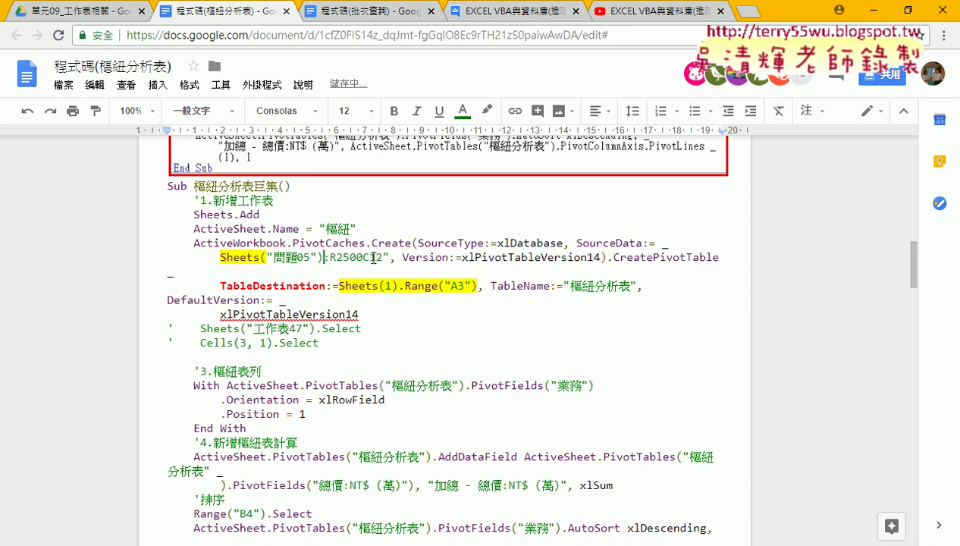
pyautogui.press('Delete')
pyautogui.press('Delete')
pyautogui.press('Delete')
pyautogui.press('Delete')
pyautogui.press('Delete')
pyautogui.press('Delete')
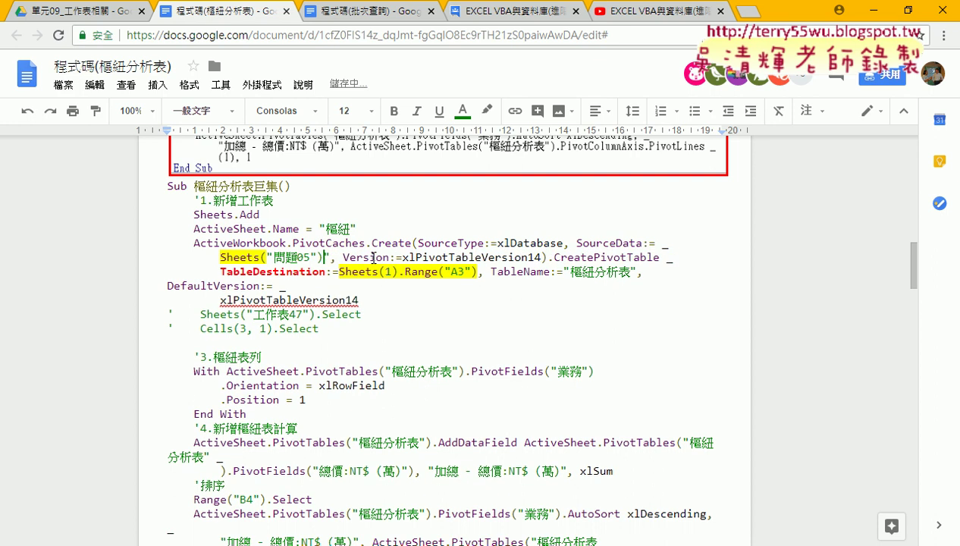
# Append .Range("A3") after Sheets("問題05"), change it to A1:L2500, and highlight the new source reference
pyautogui.moveTo(399, 273); pyautogui.dragTo(480, 274)
pyautogui.hotkey('ctrl', 'c')
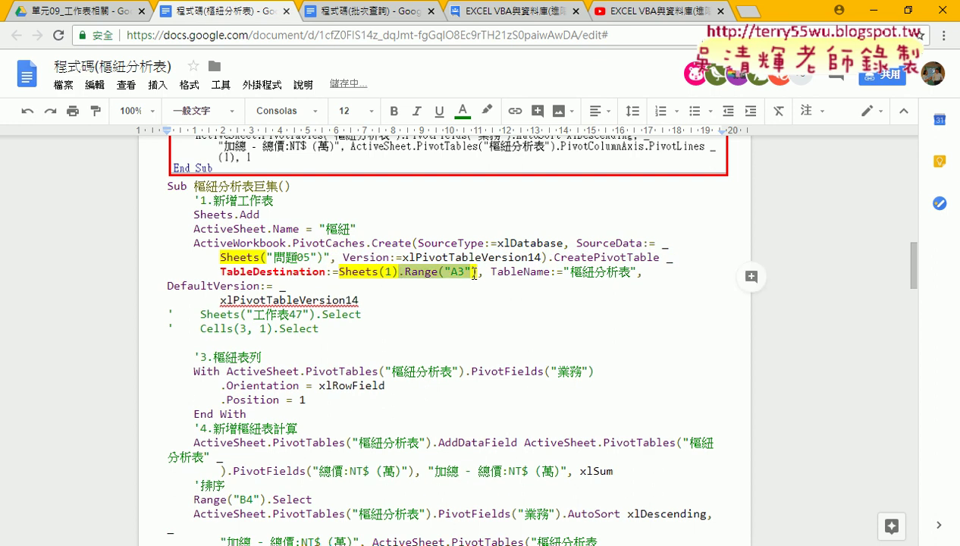
pyautogui.click(324, 257)
pyautogui.hotkey('ctrl', 'v')
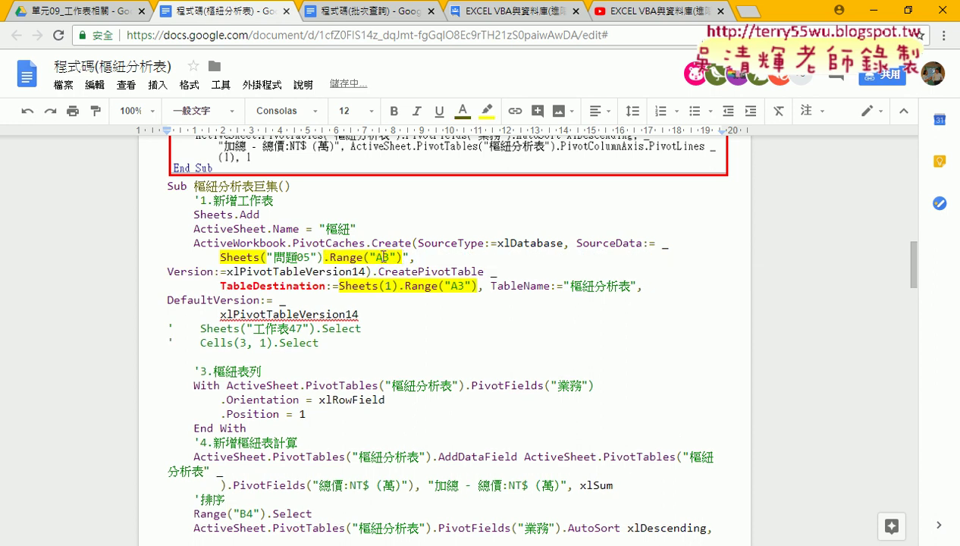
pyautogui.click(387, 256)
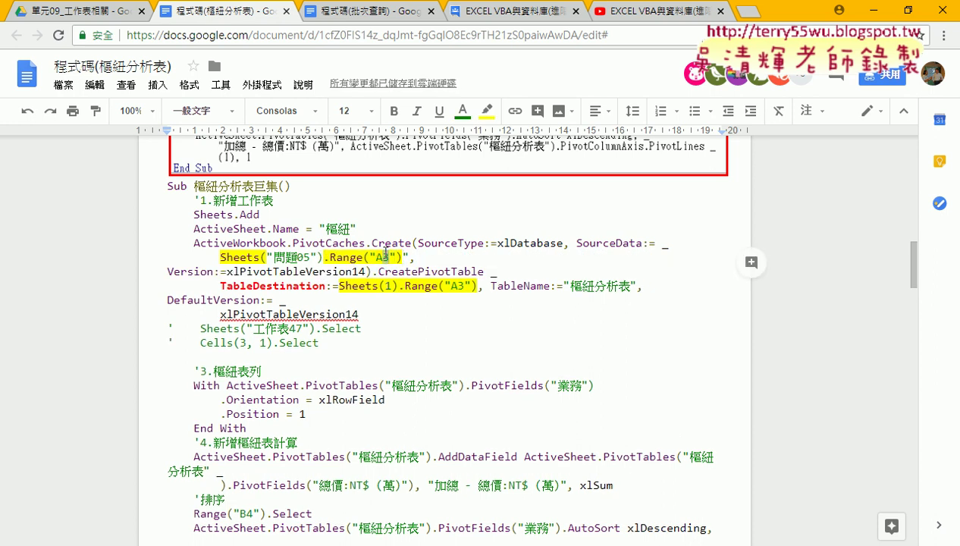
pyautogui.write(':')
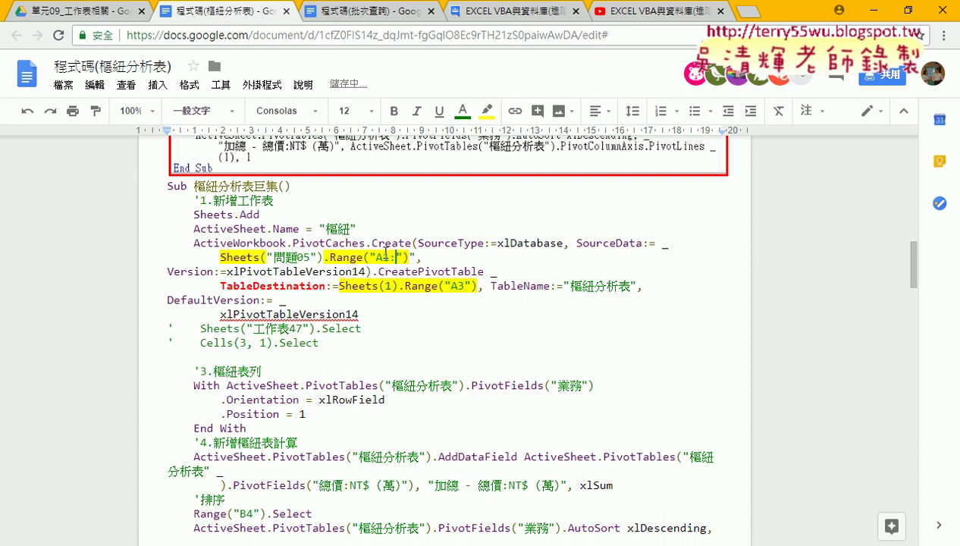
pyautogui.write('L2500')
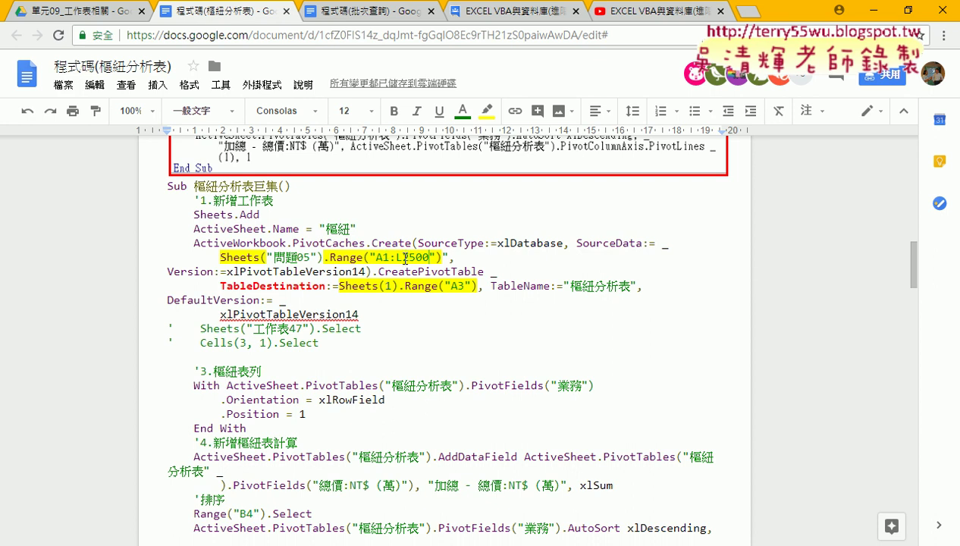
pyautogui.moveTo(403, 257); pyautogui.dragTo(433, 257)
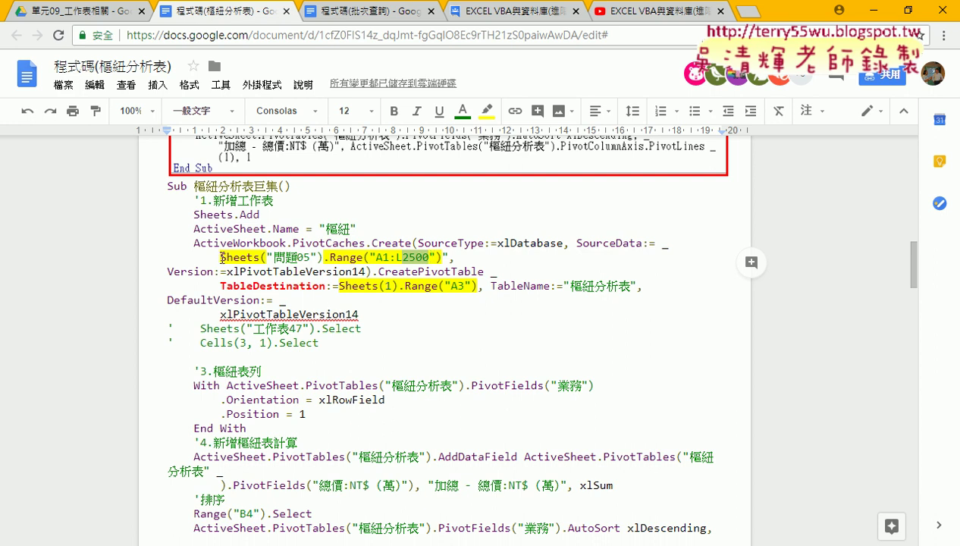
pyautogui.moveTo(239, 257); pyautogui.dragTo(441, 258)
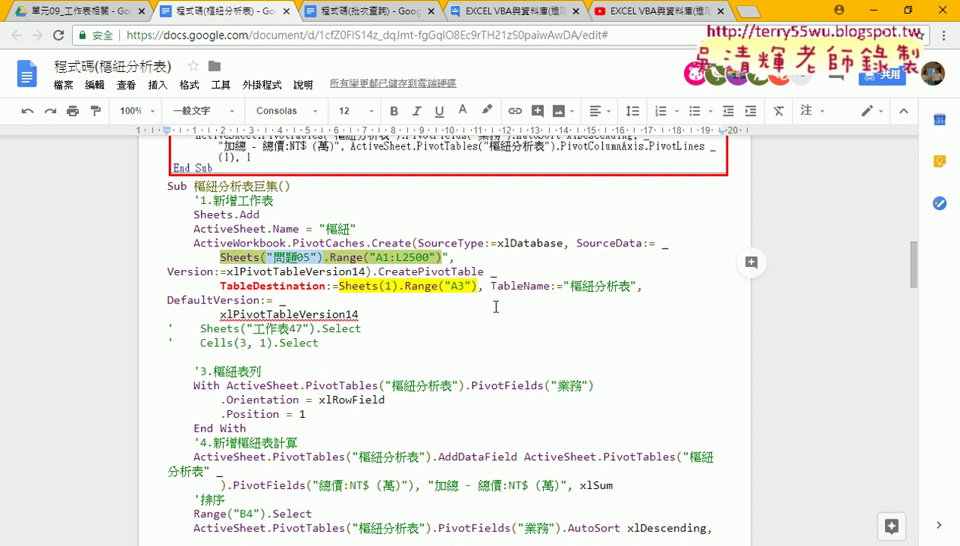
pyautogui.scroll(-1, 479, 318)
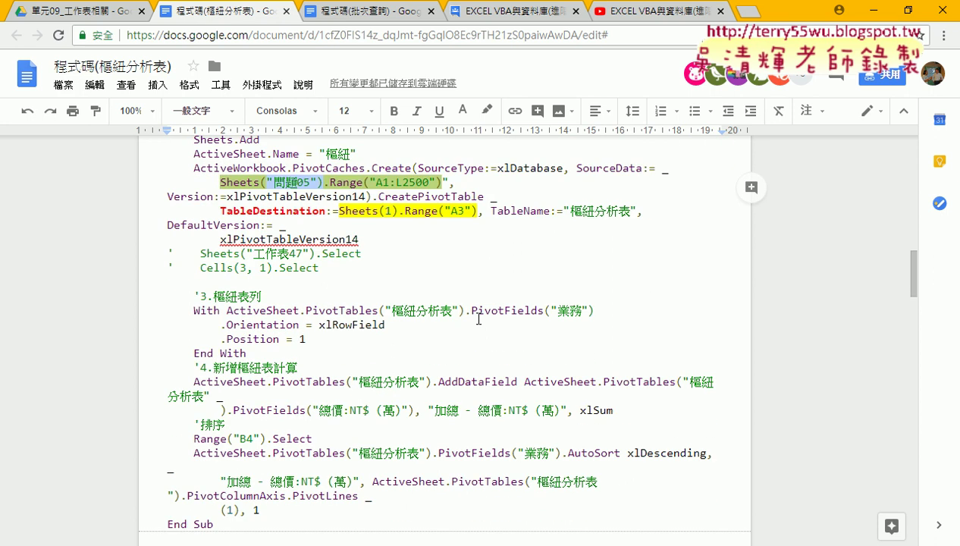
pyautogui.scroll(1, 479, 319)
pyautogui.scroll(-1, 478, 319)
pyautogui.moveTo(263, 297); pyautogui.dragTo(250, 296)
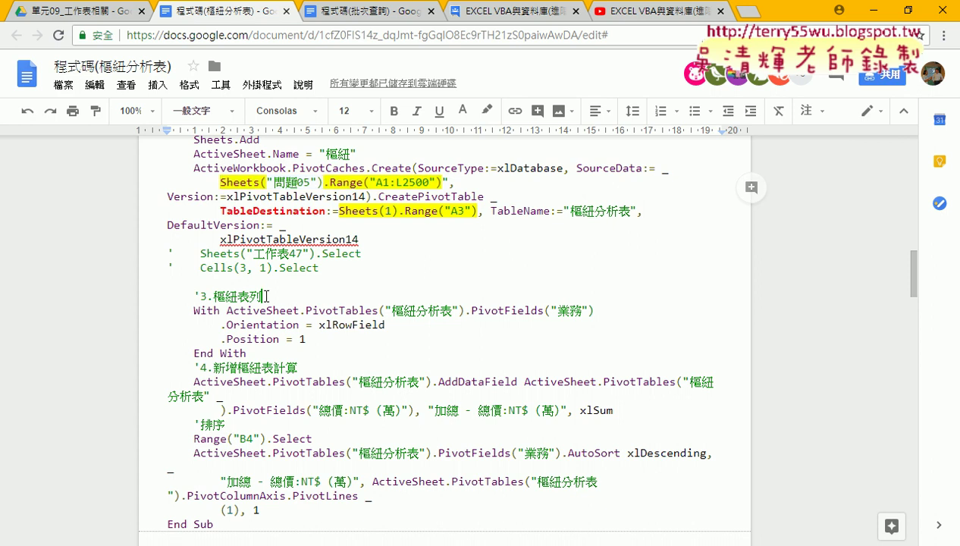
pyautogui.scroll(-1, 384, 300)
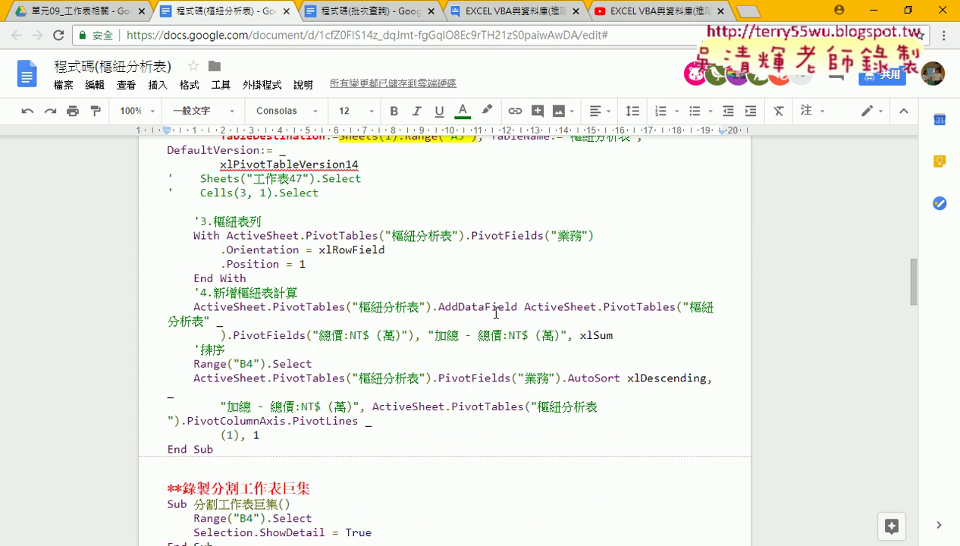
pyautogui.scroll(-1, 497, 319)
pyautogui.scroll(-1, 504, 323)
pyautogui.scroll(-1, 504, 322)
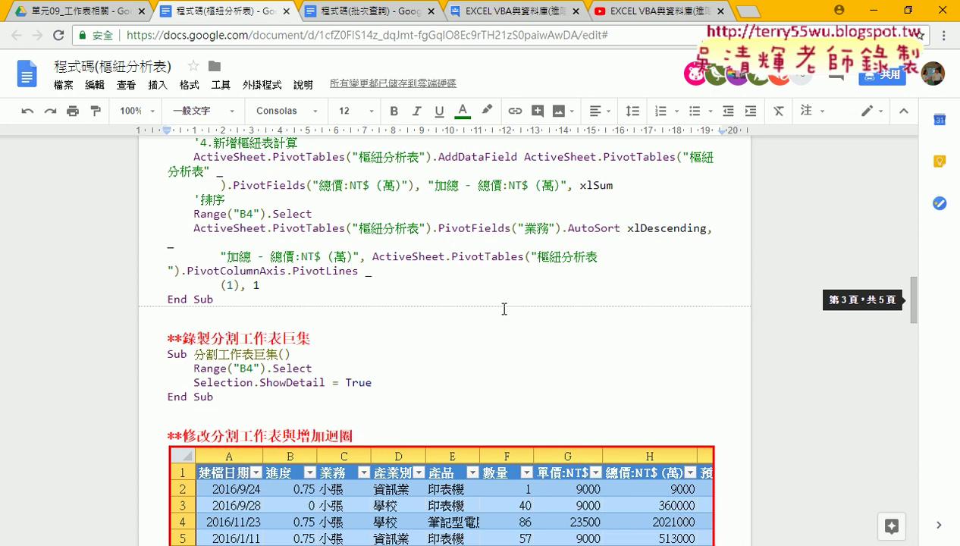
pyautogui.scroll(-2, 504, 309)
pyautogui.moveTo(260, 307); pyautogui.dragTo(325, 311)
pyautogui.moveTo(266, 293)
pyautogui.mouseDown()
pyautogui.moveTo(313, 296)
pyautogui.moveTo(255, 308)
pyautogui.mouseUp()
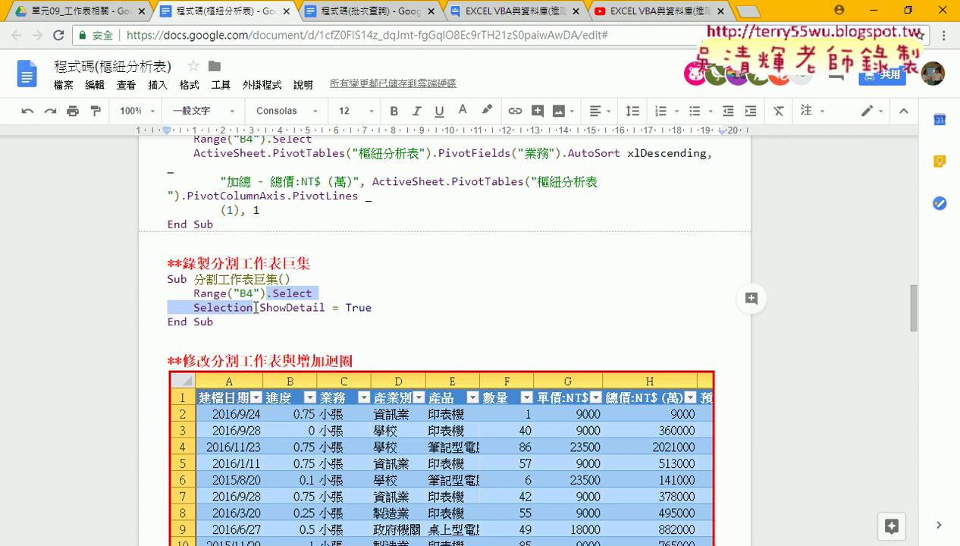
# Delete .Select and Selection so the code reads Range("B4").ShowDetail = True, and highlight it
pyautogui.press('Delete')
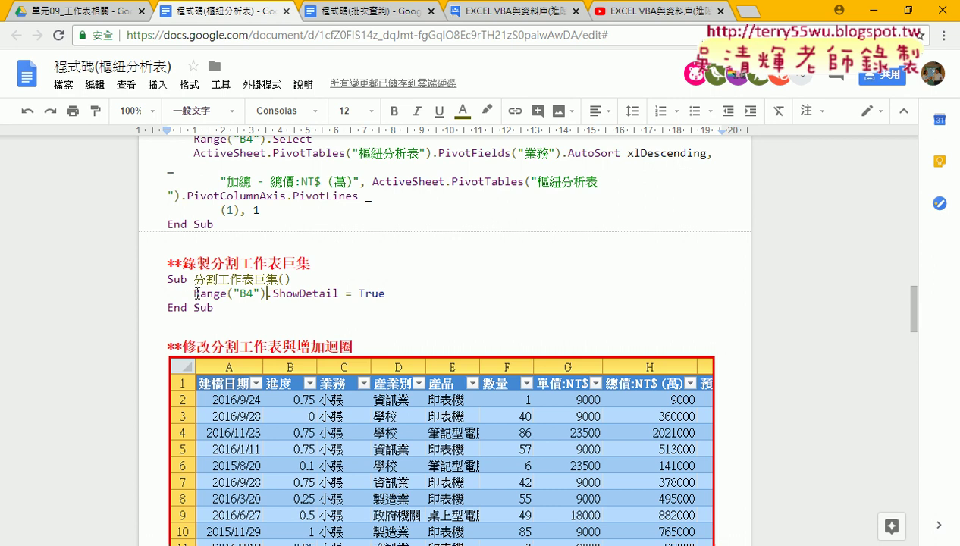
pyautogui.moveTo(194, 293); pyautogui.dragTo(388, 298)
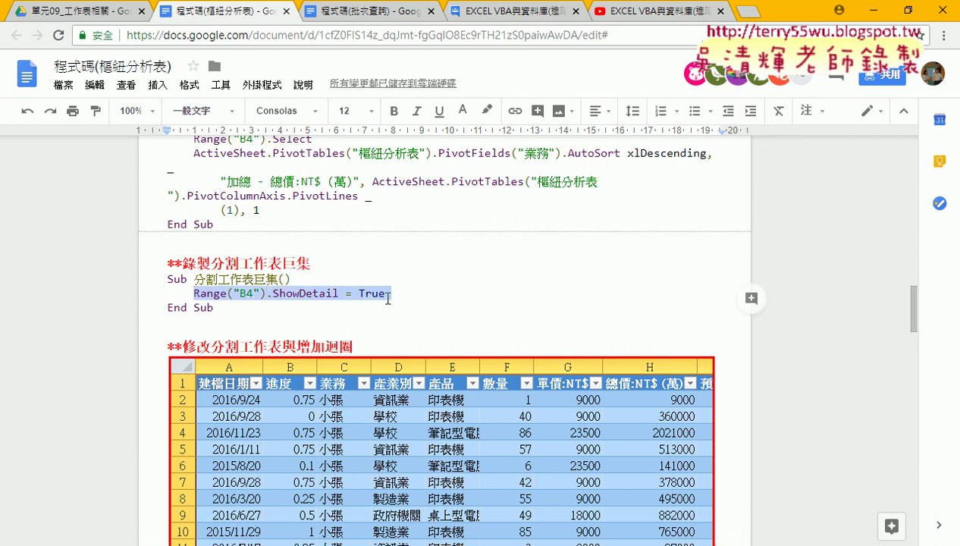
pyautogui.scroll(-5, 388, 298)
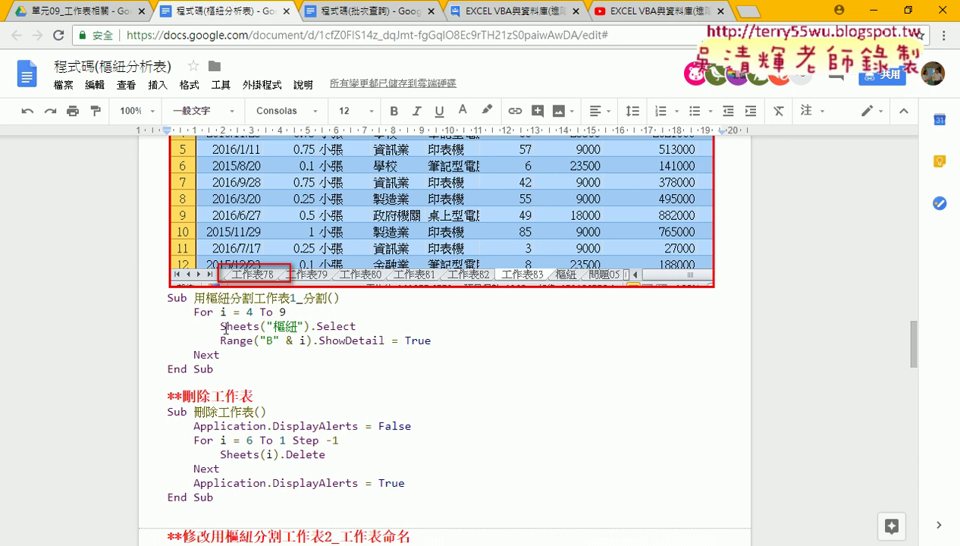
pyautogui.moveTo(220, 326); pyautogui.dragTo(311, 328)
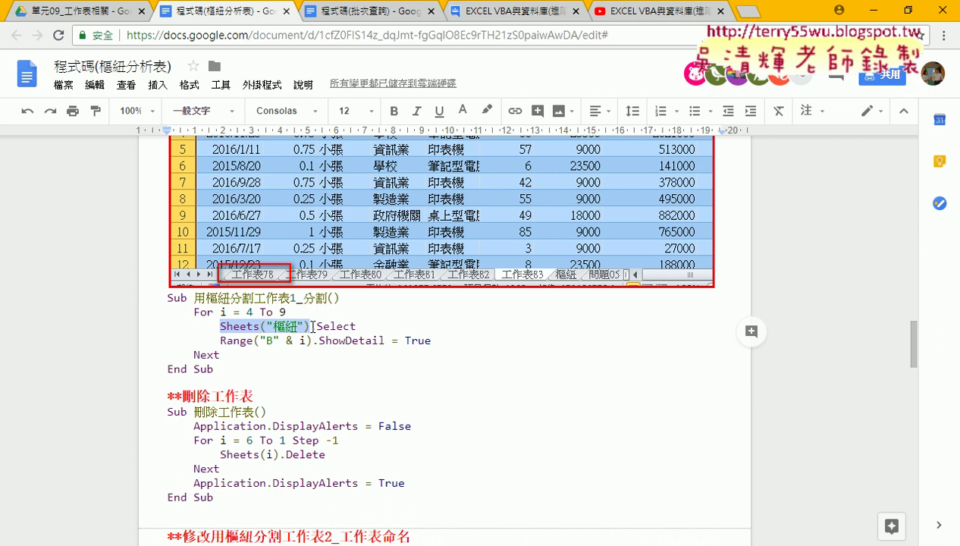
pyautogui.scroll(1, 312, 326)
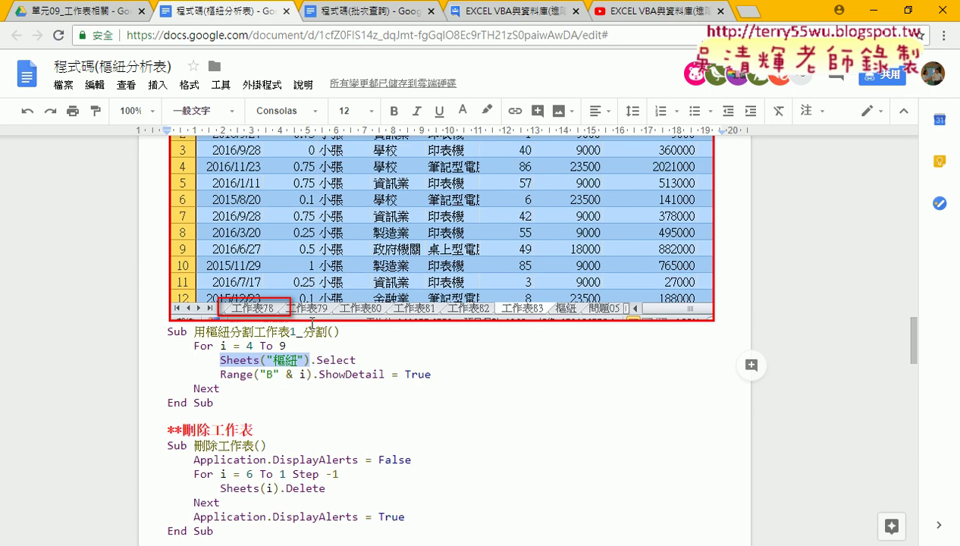
pyautogui.scroll(5, 341, 322)
pyautogui.scroll(2, 365, 311)
pyautogui.scroll(1, 378, 298)
pyautogui.scroll(1, 372, 292)
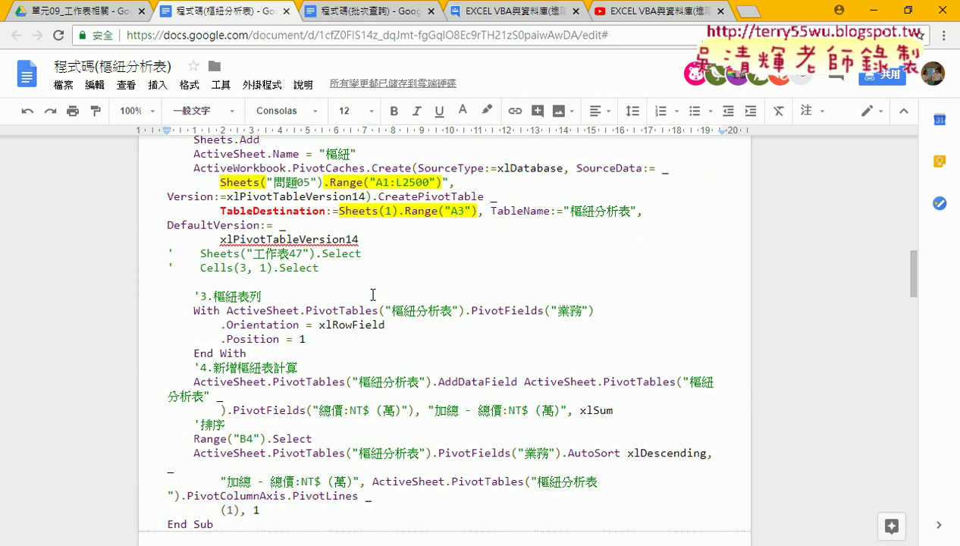
pyautogui.scroll(1, 364, 276)
pyautogui.moveTo(195, 215); pyautogui.dragTo(267, 216)
pyautogui.moveTo(358, 229); pyautogui.dragTo(196, 230)
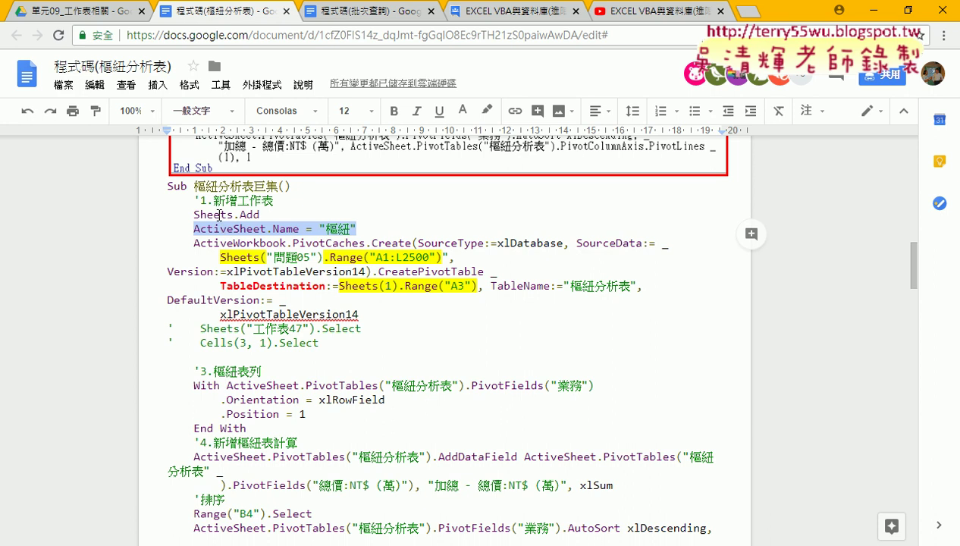
pyautogui.click(294, 229)
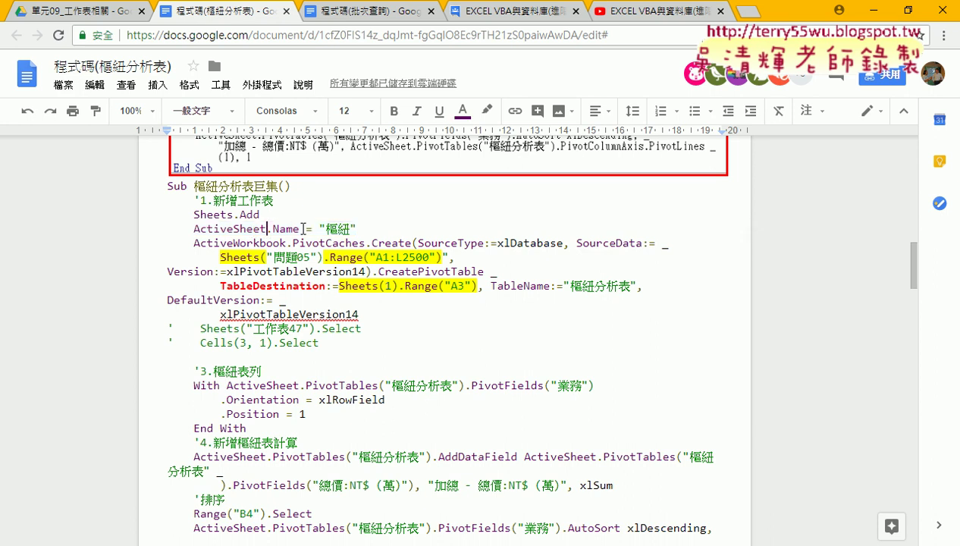
pyautogui.moveTo(300, 230); pyautogui.dragTo(195, 229)
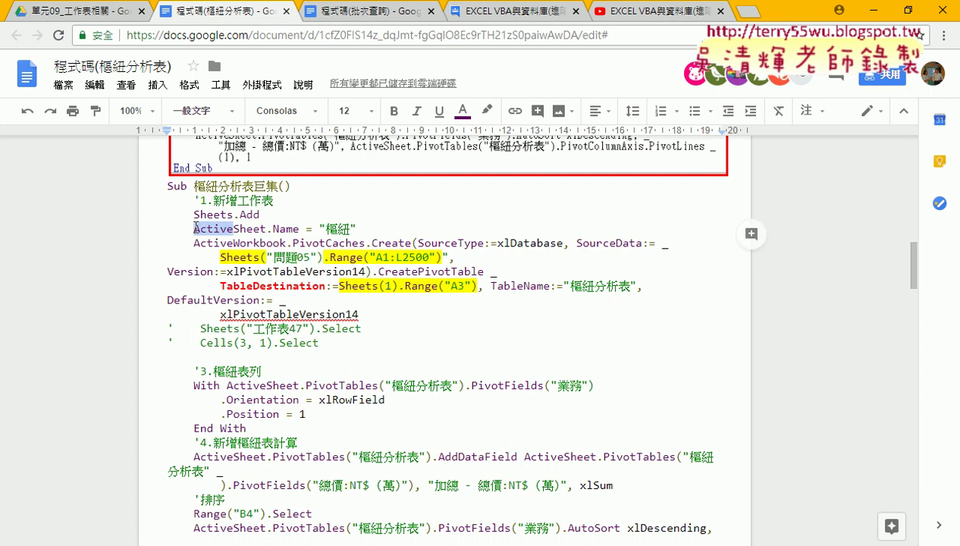
pyautogui.press('BackSpace')
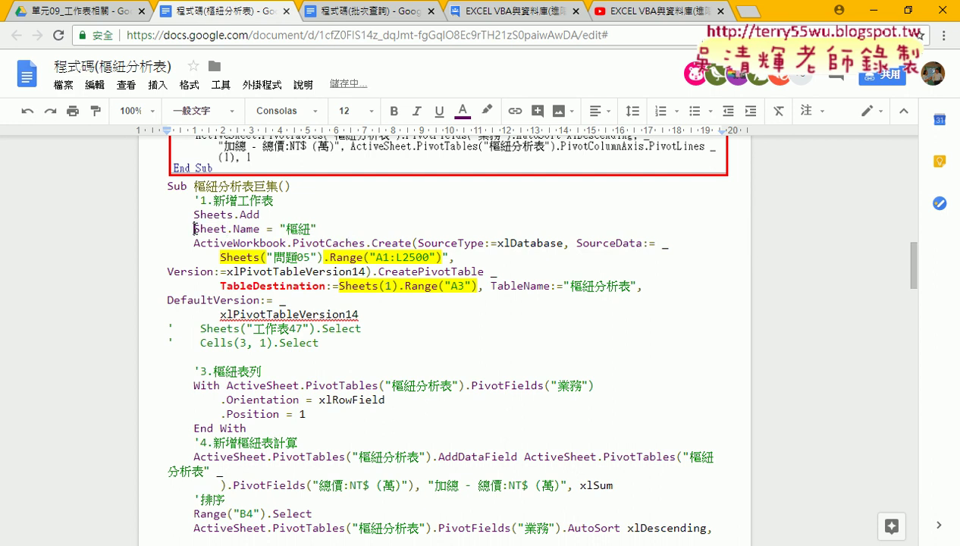
pyautogui.press('Right')
pyautogui.press('Right')
pyautogui.press('Right')
pyautogui.press('Right')
pyautogui.write('()')
pyautogui.press('Left')
pyautogui.write('1')
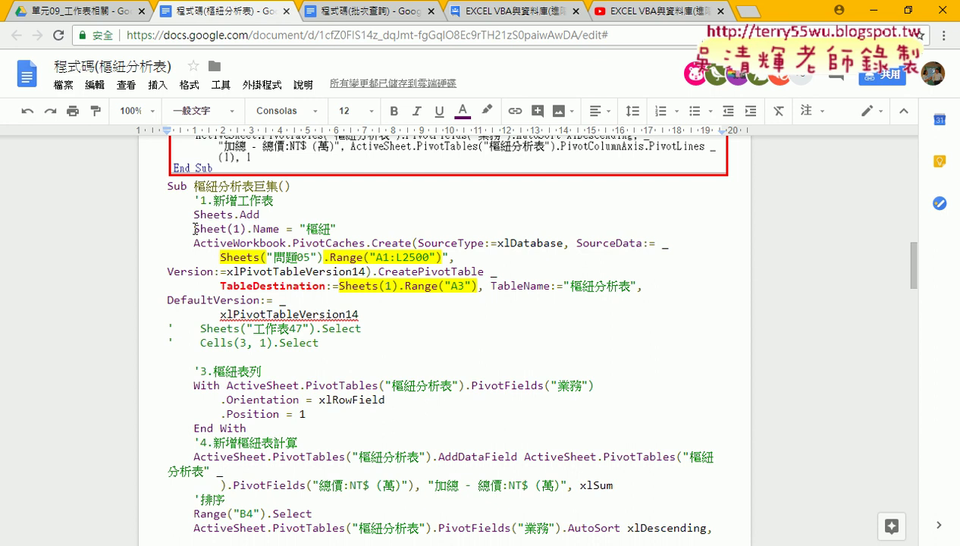
pyautogui.press('Delete')
pyautogui.press('BackSpace')
pyautogui.press('BackSpace')
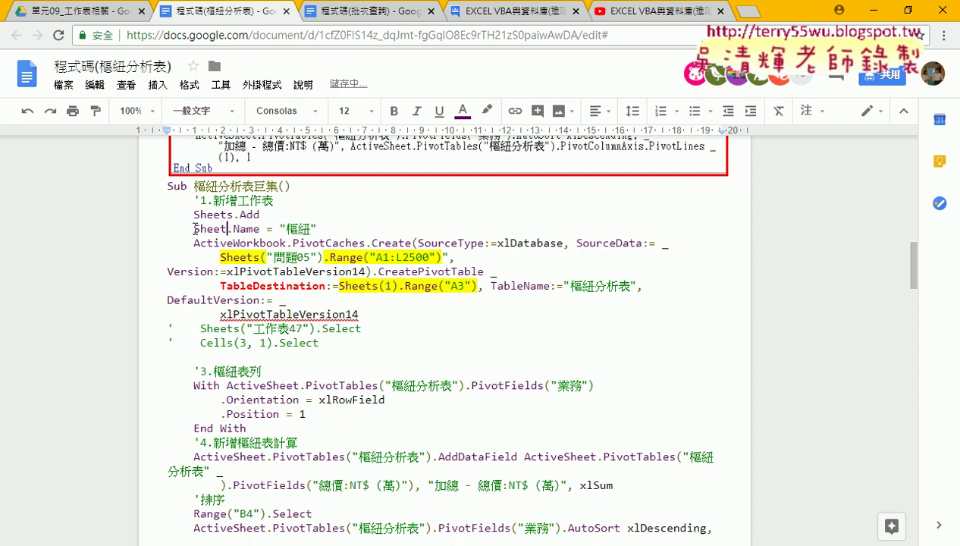
pyautogui.click(195, 228)
pyautogui.write('Active')
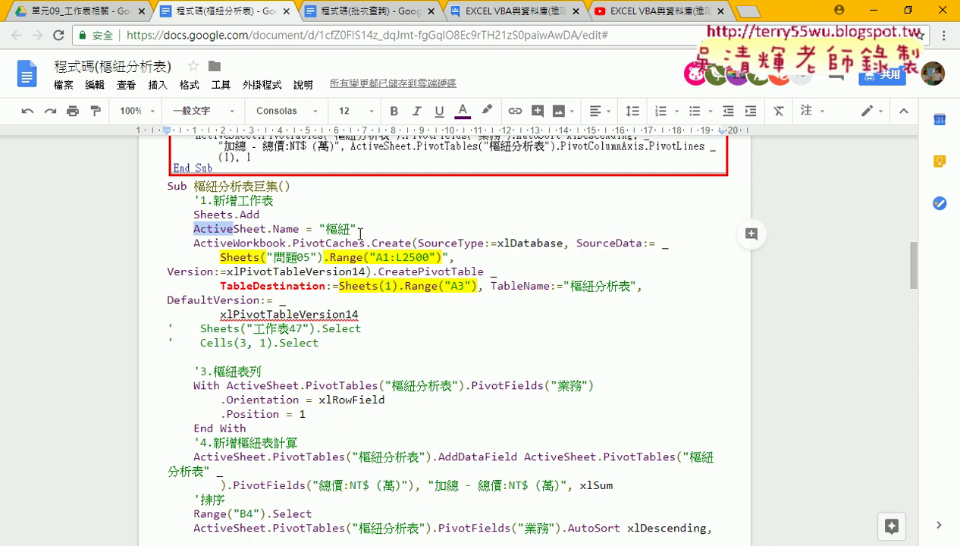
pyautogui.moveTo(356, 229); pyautogui.dragTo(195, 229)
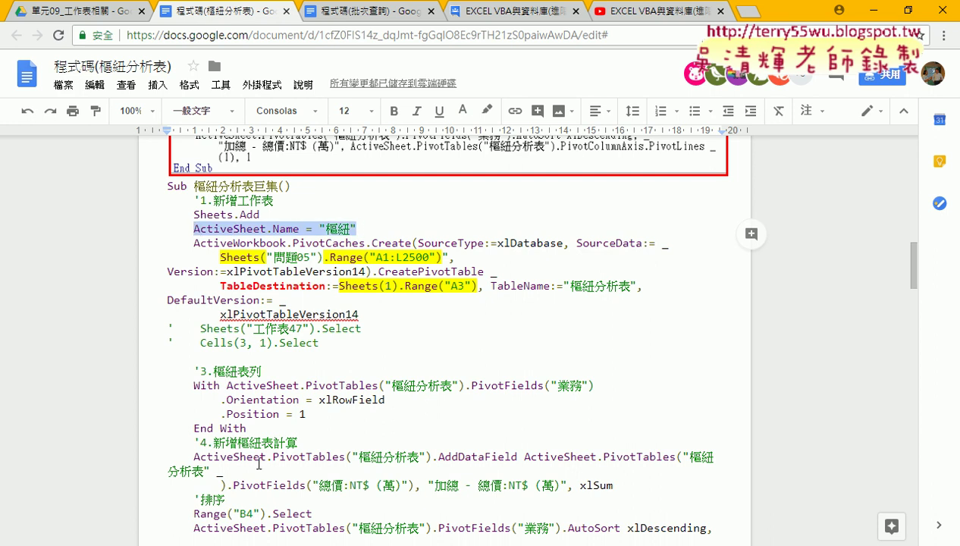
pyautogui.click(313, 545)
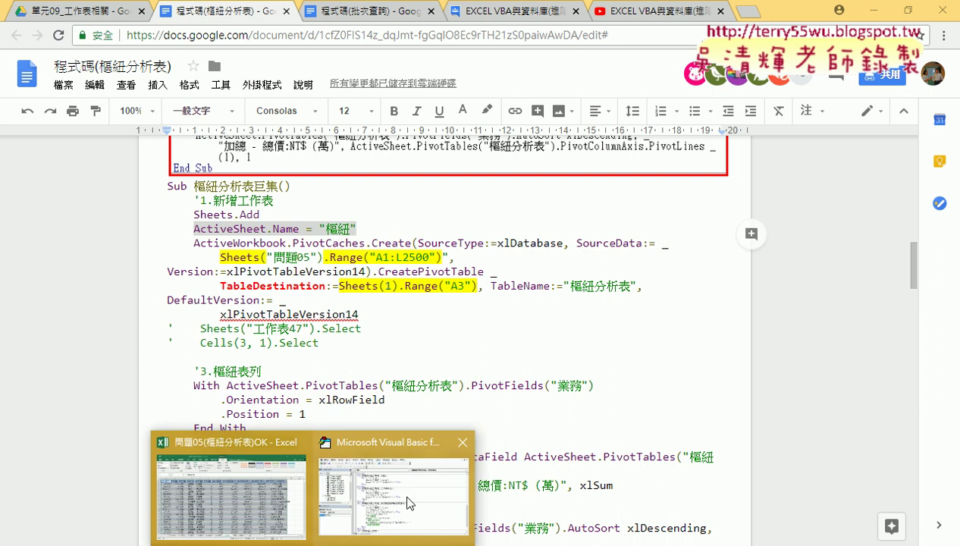
# Run the 刪除工作表 macro from 問題05 and manually delete the leftover 工作表61 sheet
pyautogui.click(269, 493)
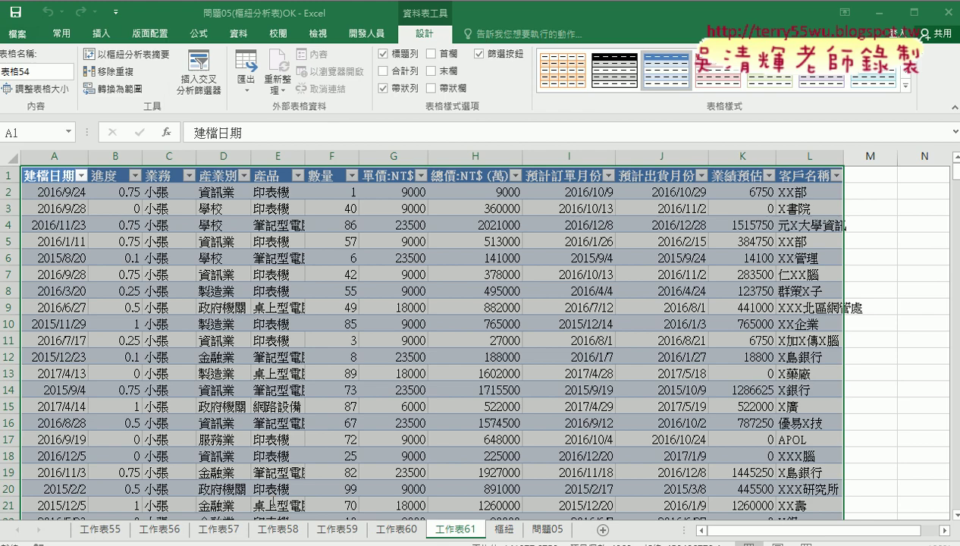
pyautogui.click(529, 532)
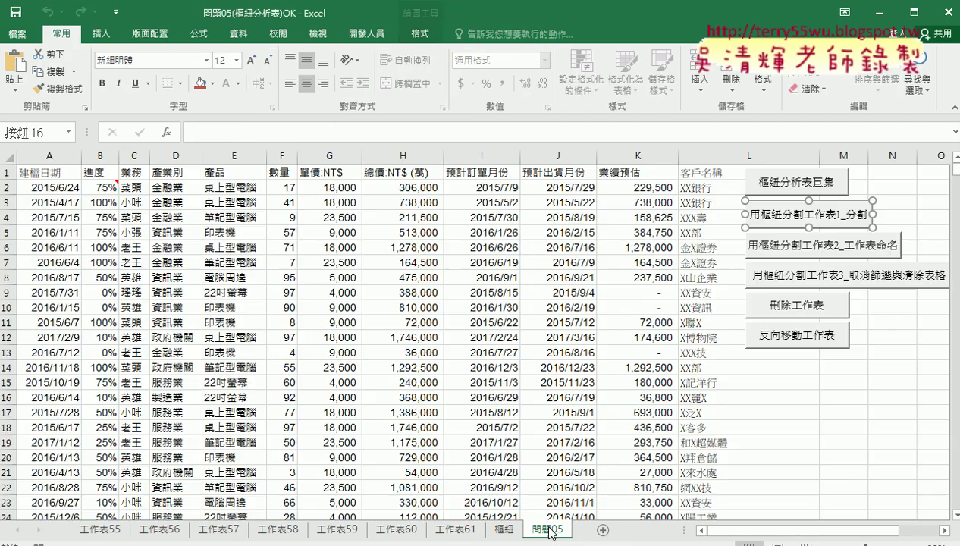
pyautogui.click(814, 311)
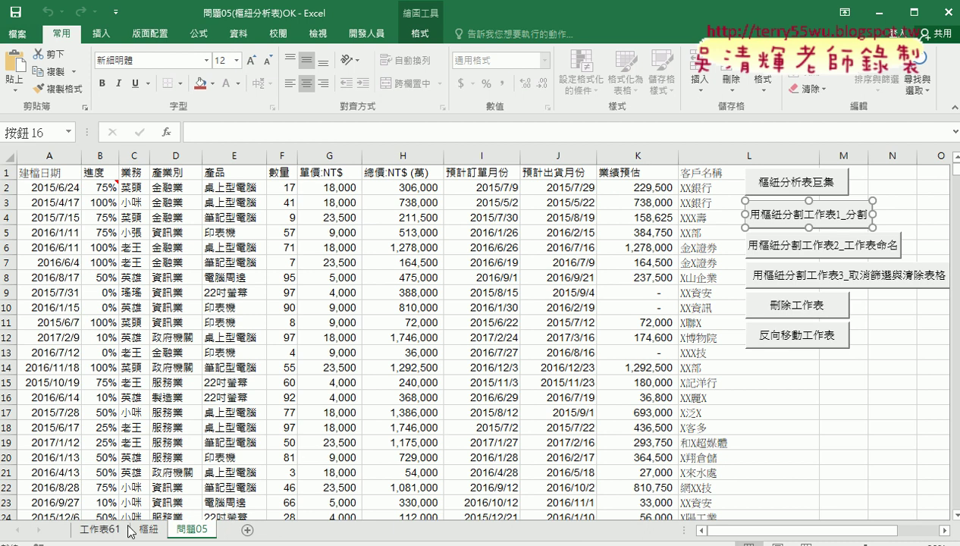
pyautogui.rightClick(95, 530)
pyautogui.click(125, 374)
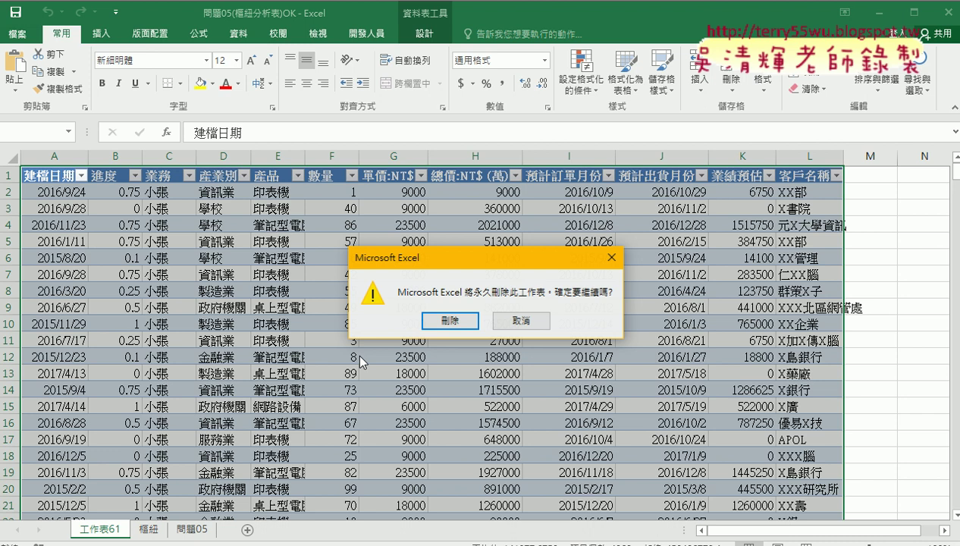
pyautogui.click(451, 322)
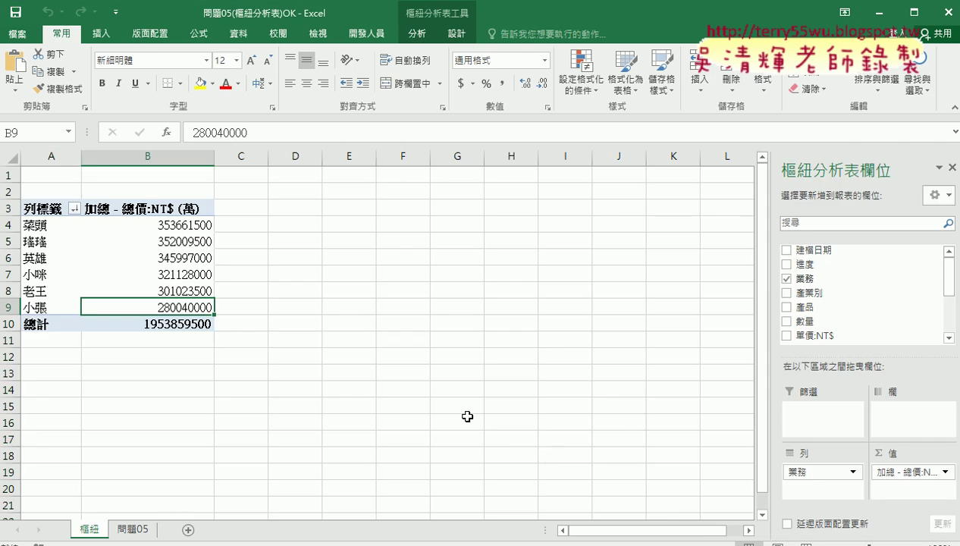
# Run the split macro from 問題05 to create detail sheets 工作表62–工作表67
pyautogui.click(148, 527)
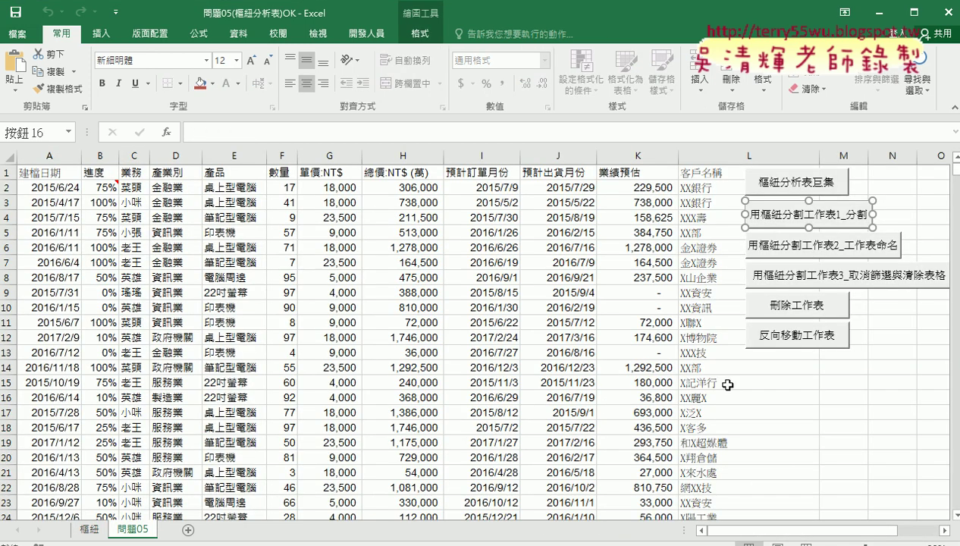
pyautogui.click(842, 220)
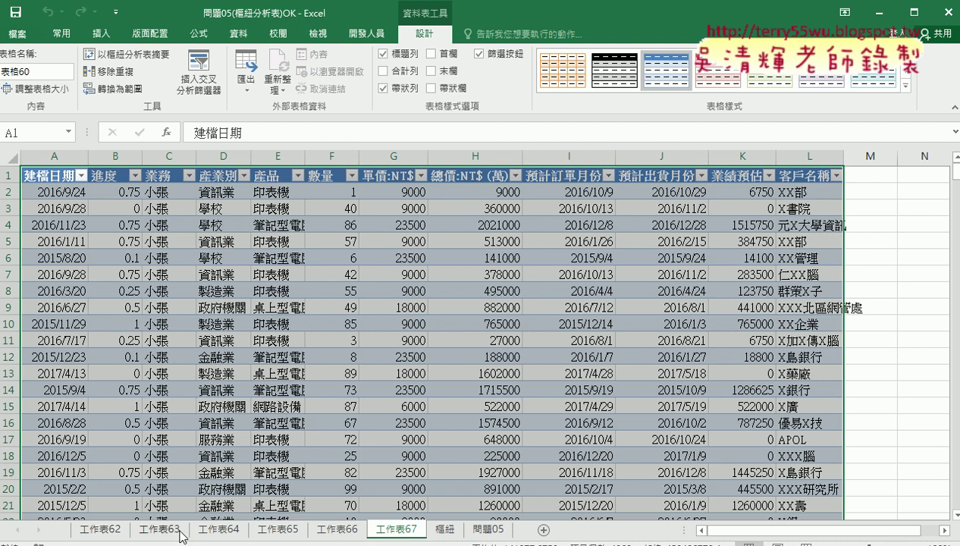
pyautogui.click(312, 545)
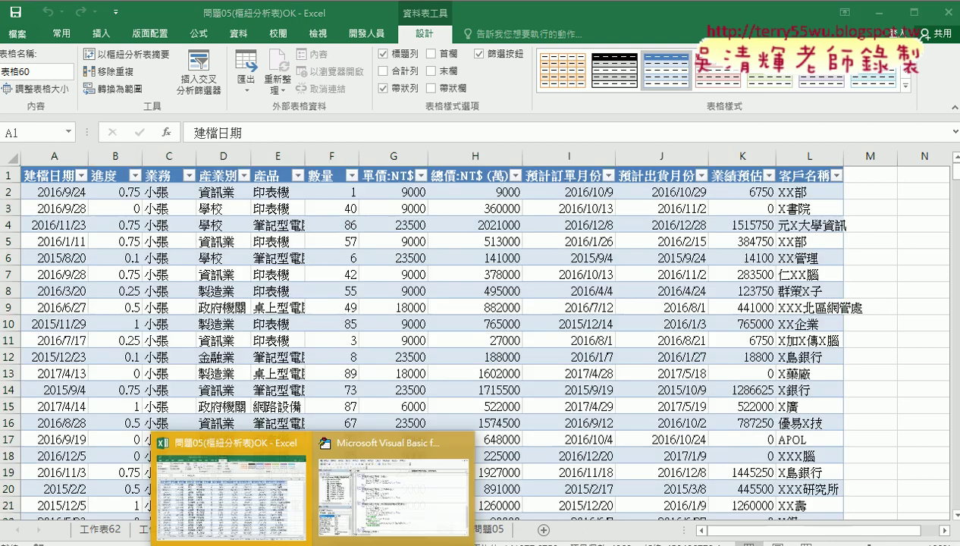
# In the VBA editor, highlight the 刪除工作表 For loop and its ending value 1
pyautogui.click(427, 488)
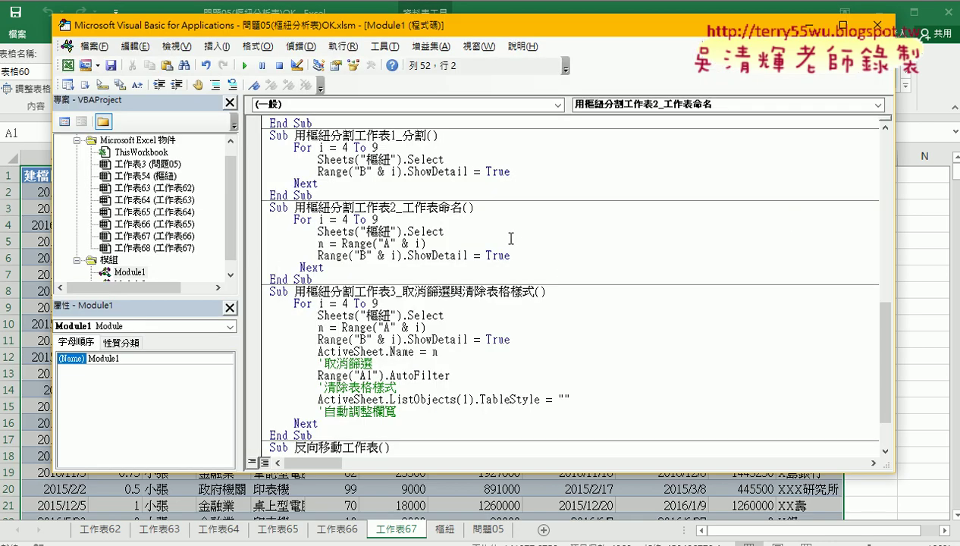
pyautogui.scroll(3, 486, 243)
pyautogui.scroll(1, 485, 239)
pyautogui.click(394, 221)
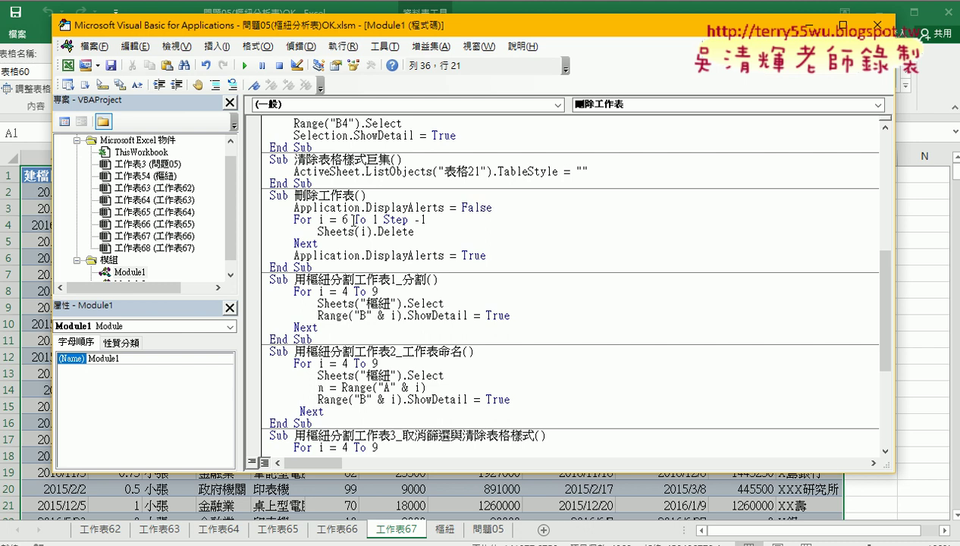
pyautogui.doubleClick(374, 220)
pyautogui.moveTo(383, 220)
pyautogui.mouseDown()
pyautogui.moveTo(427, 220)
pyautogui.moveTo(318, 231)
pyautogui.mouseUp()
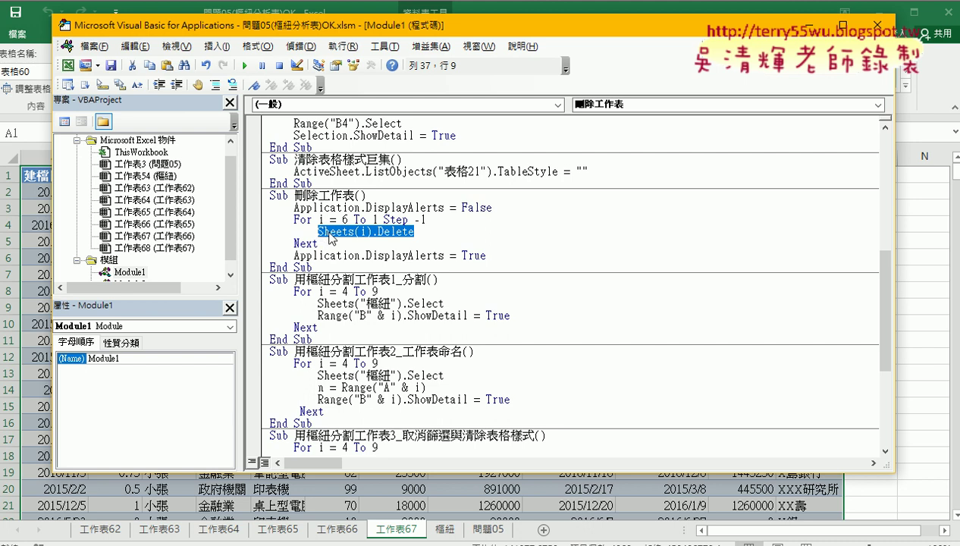
# Replace the loop's starting value 6 with Sheets.Count - 2 and run the macro
pyautogui.click(345, 219)
pyautogui.doubleClick(345, 220)
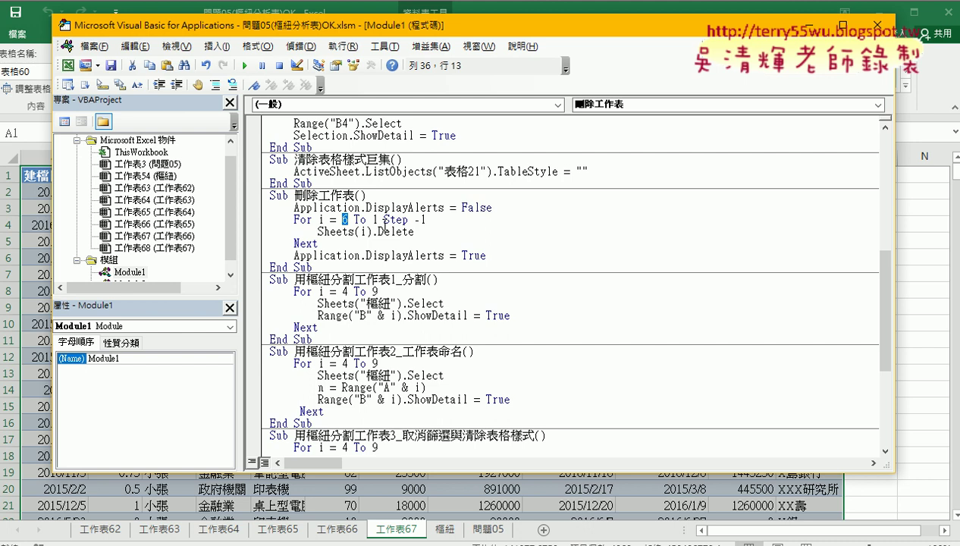
pyautogui.write('shee')
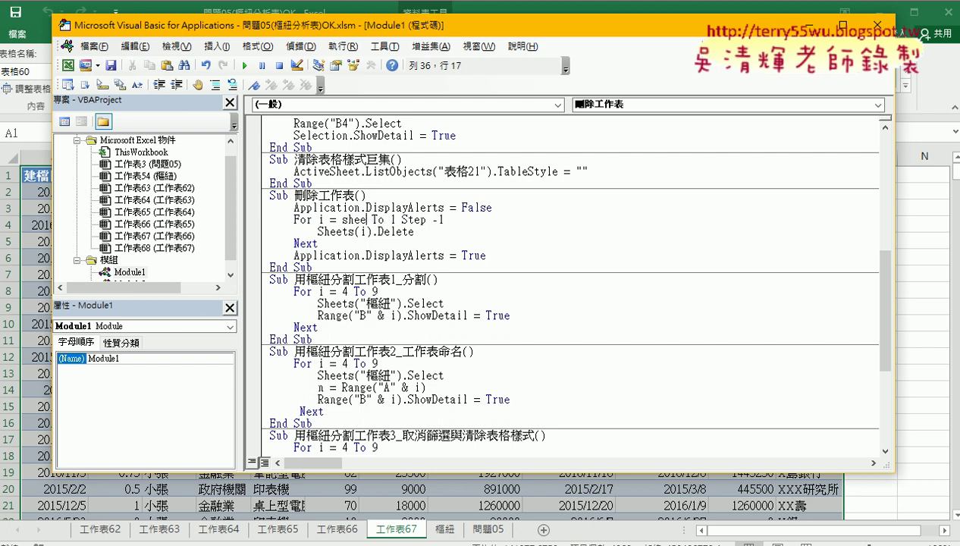
pyautogui.write('ts.')
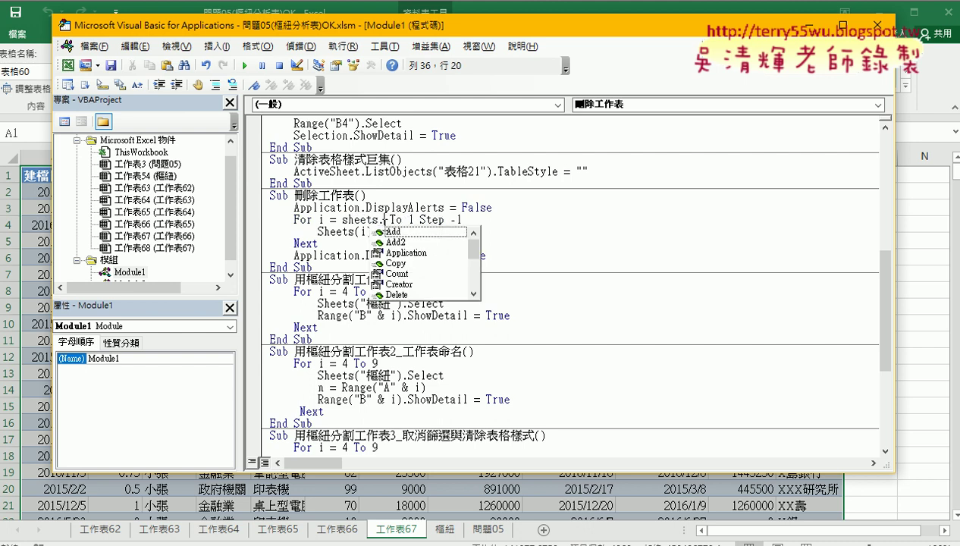
pyautogui.write('co ')
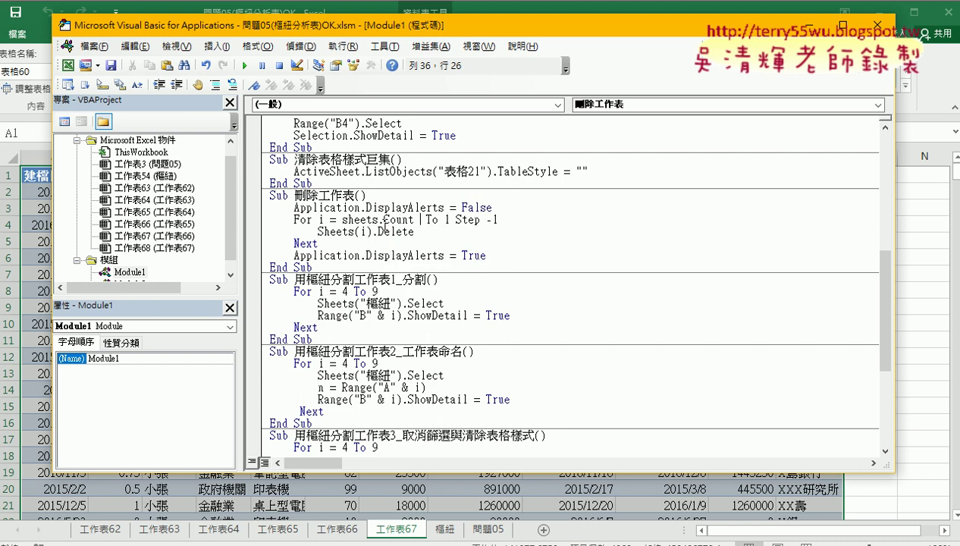
pyautogui.write('-')
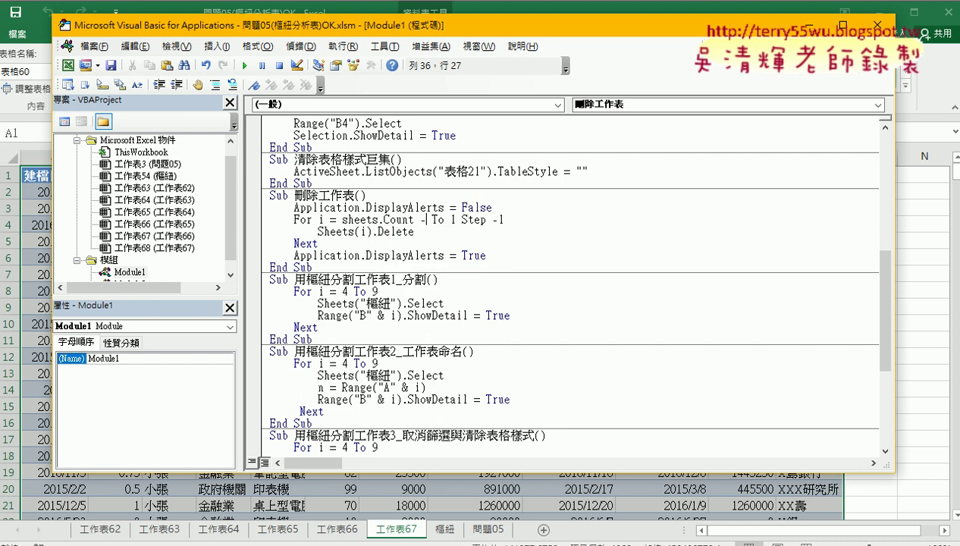
pyautogui.write('2')
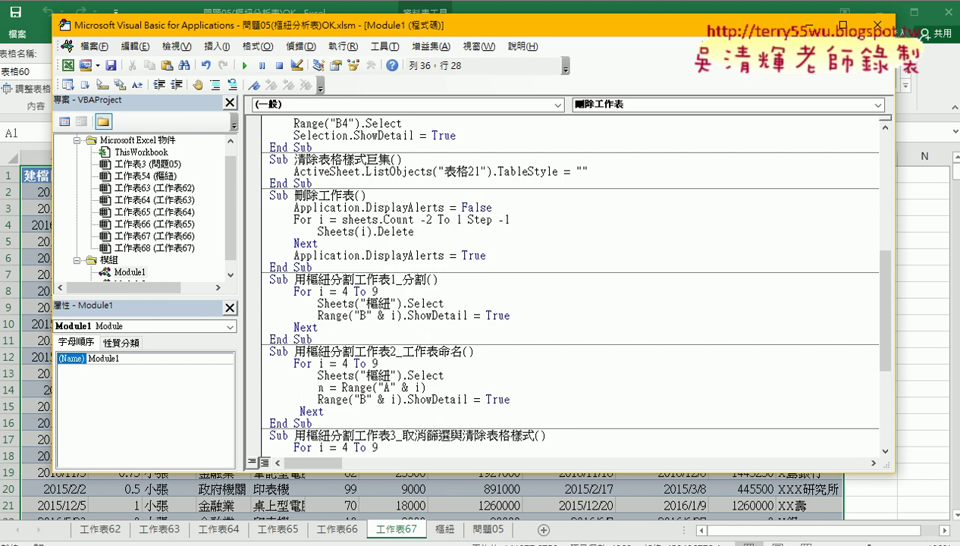
pyautogui.click(415, 231)
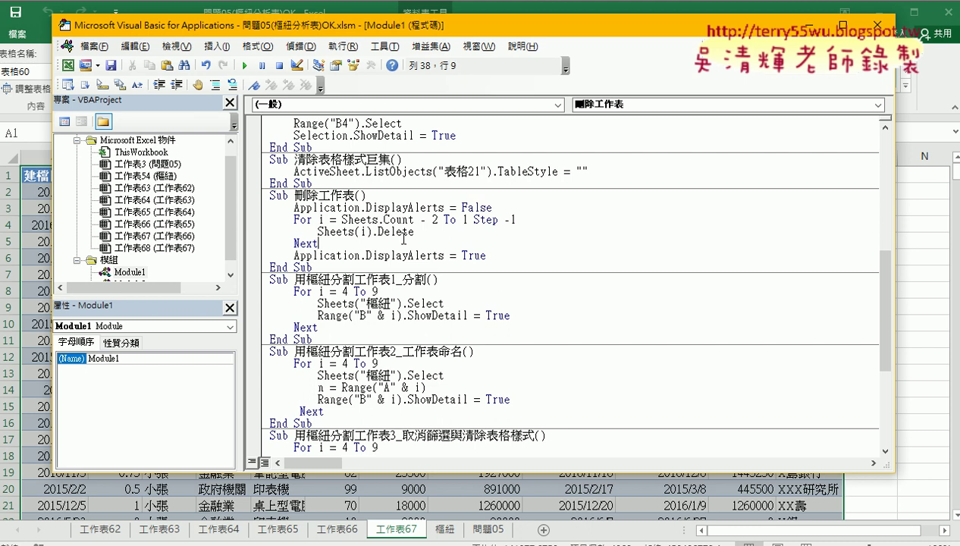
pyautogui.press('Down')
pyautogui.click(247, 66)
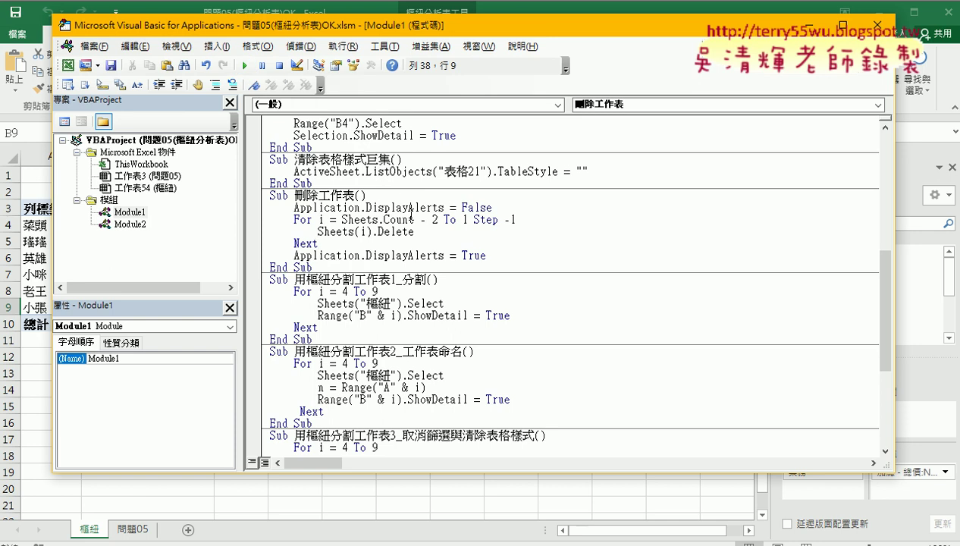
# Run 用樞紐分割工作表1_分割 to create detail sheets 工作表68–工作表73
pyautogui.click(436, 316)
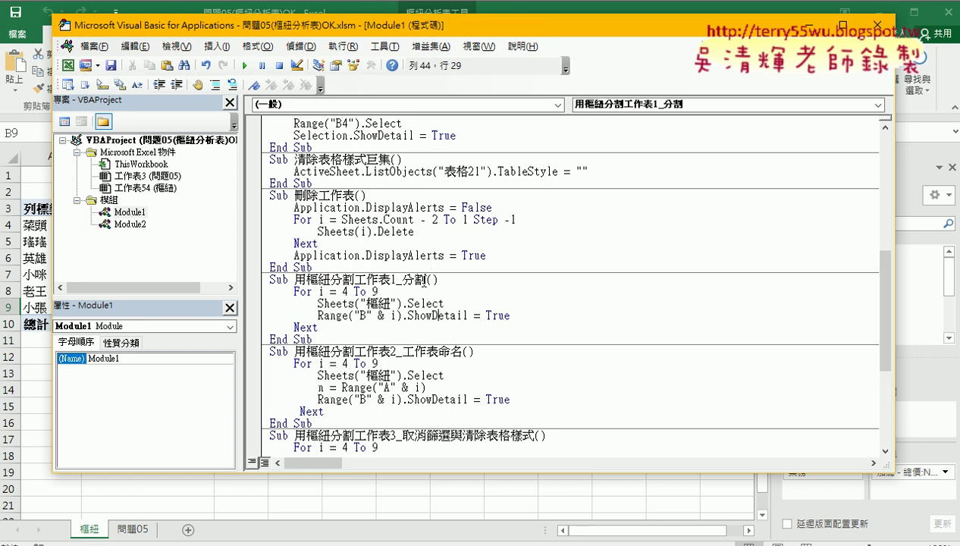
pyautogui.scroll(-1, 426, 282)
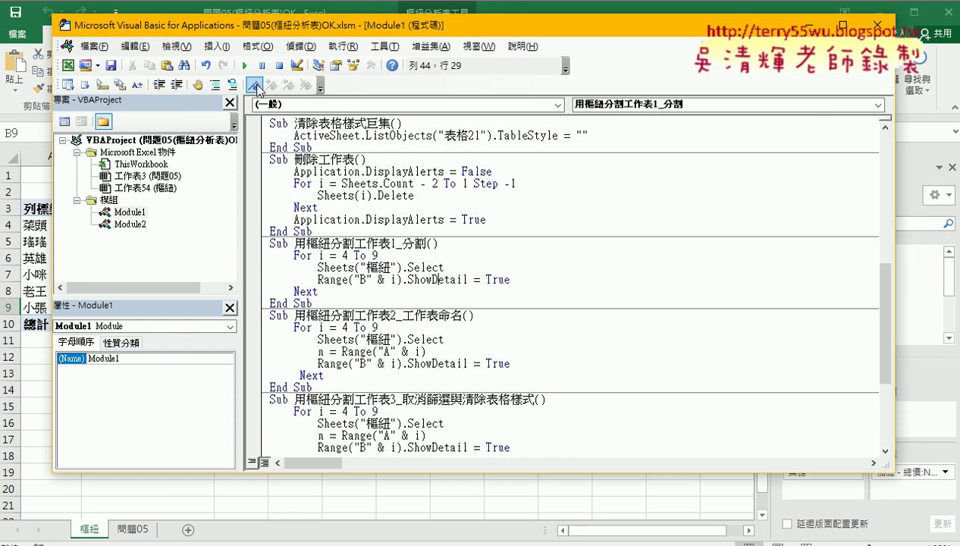
pyautogui.click(244, 65)
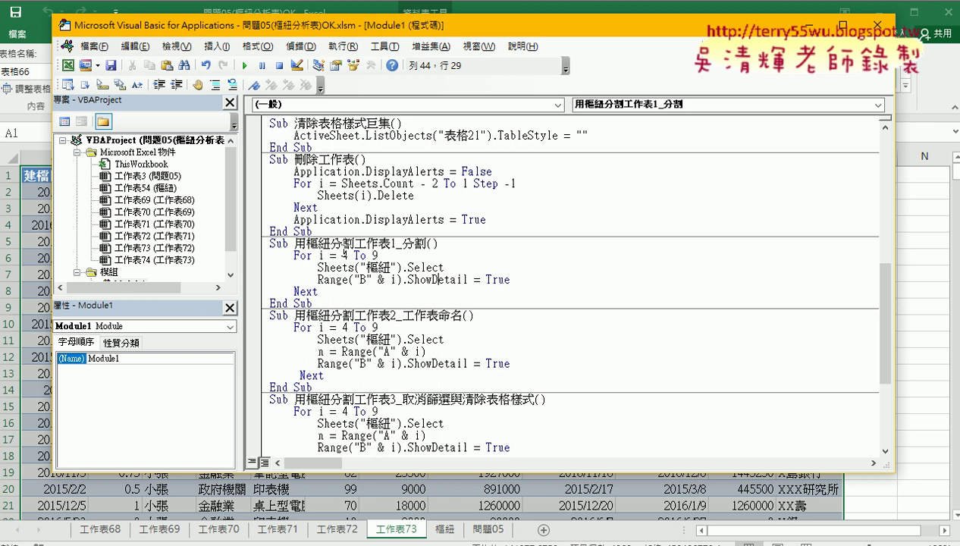
# Highlight the naming macro's loop body, the Range("A" & i) expression and the variable n
pyautogui.moveTo(314, 303); pyautogui.dragTo(263, 251)
pyautogui.click(302, 386)
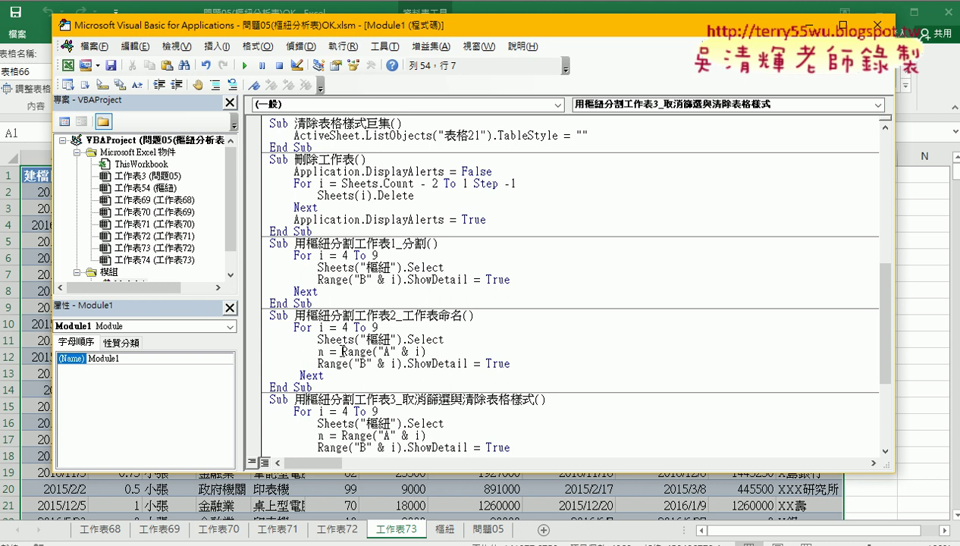
pyautogui.moveTo(342, 352); pyautogui.dragTo(431, 350)
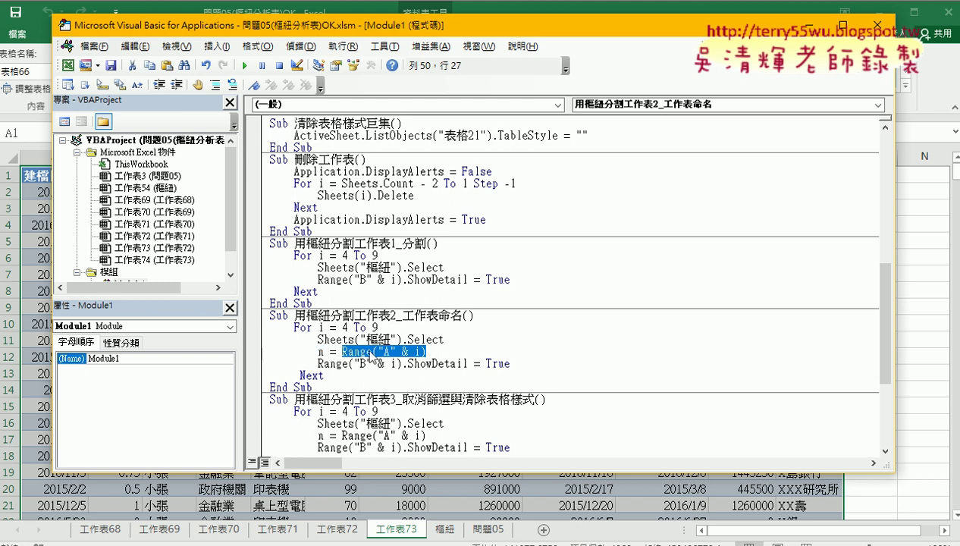
pyautogui.moveTo(325, 351); pyautogui.dragTo(317, 352)
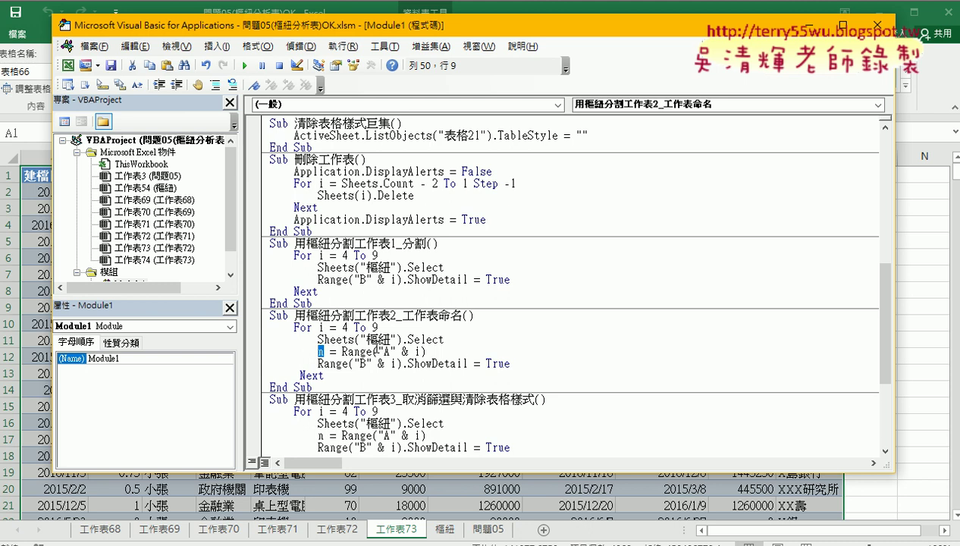
# On the 樞紐 sheet, point out the first salesperson's name in A4 and total in B4
pyautogui.click(446, 530)
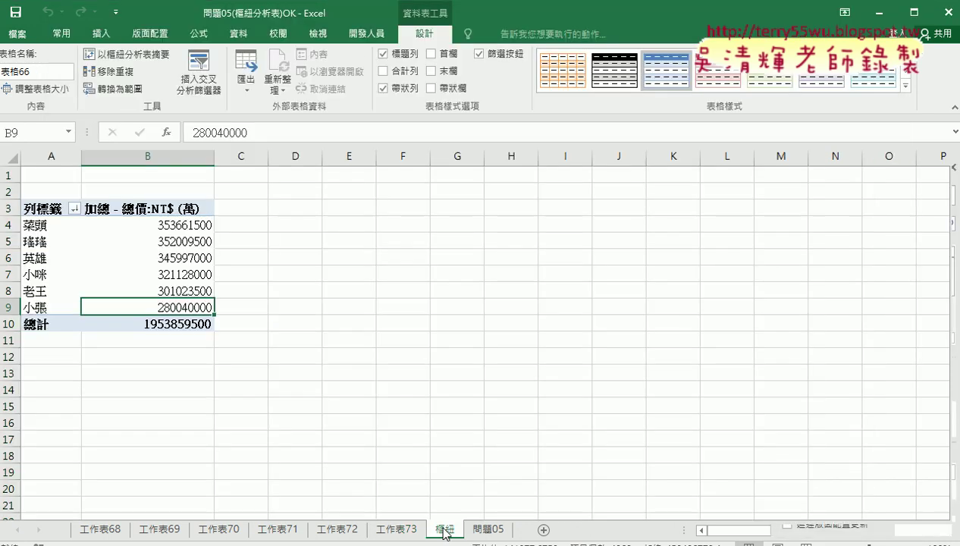
pyautogui.click(35, 224)
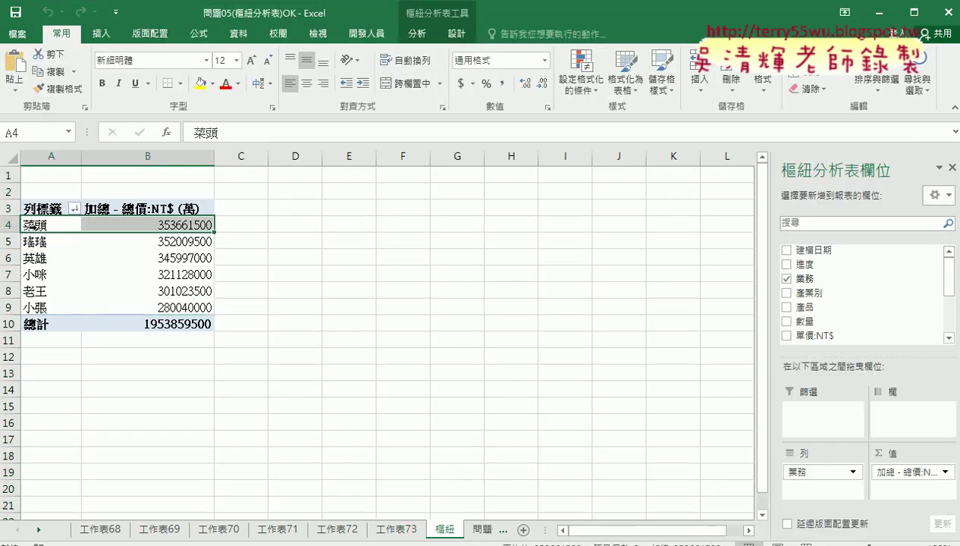
pyautogui.click(85, 225)
pyautogui.click(50, 226)
pyautogui.click(160, 225)
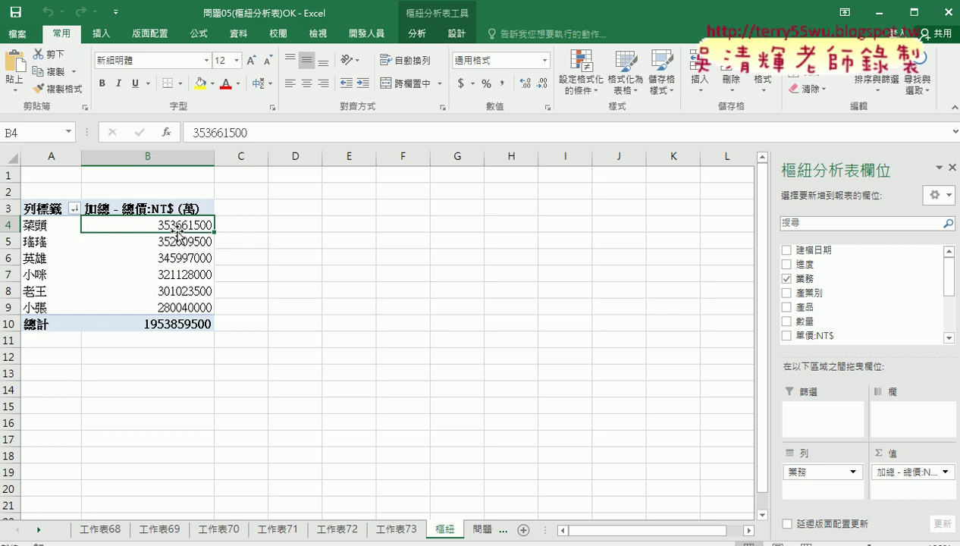
pyautogui.click(47, 225)
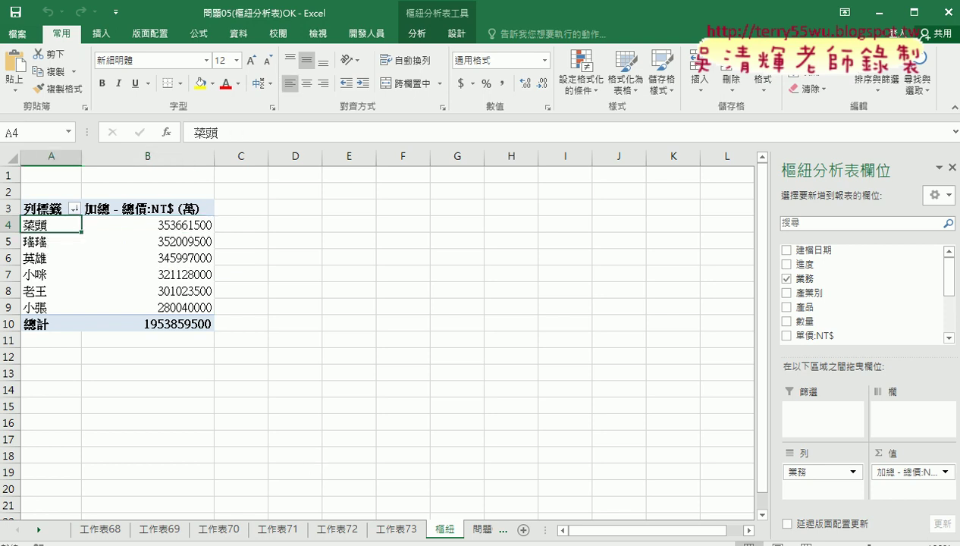
pyautogui.click(395, 493)
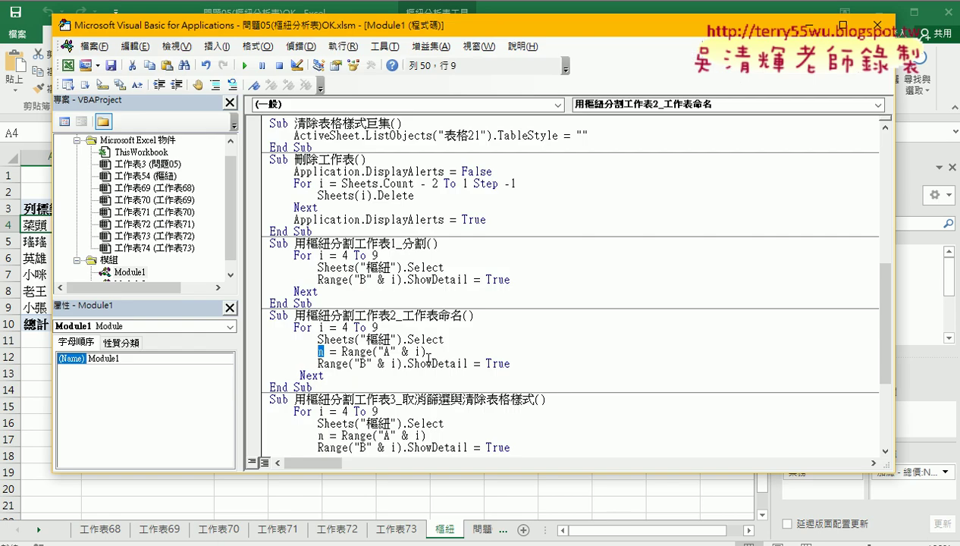
# Highlight the Range("A" & i) reference and its column and row parts
pyautogui.moveTo(404, 354); pyautogui.dragTo(339, 353)
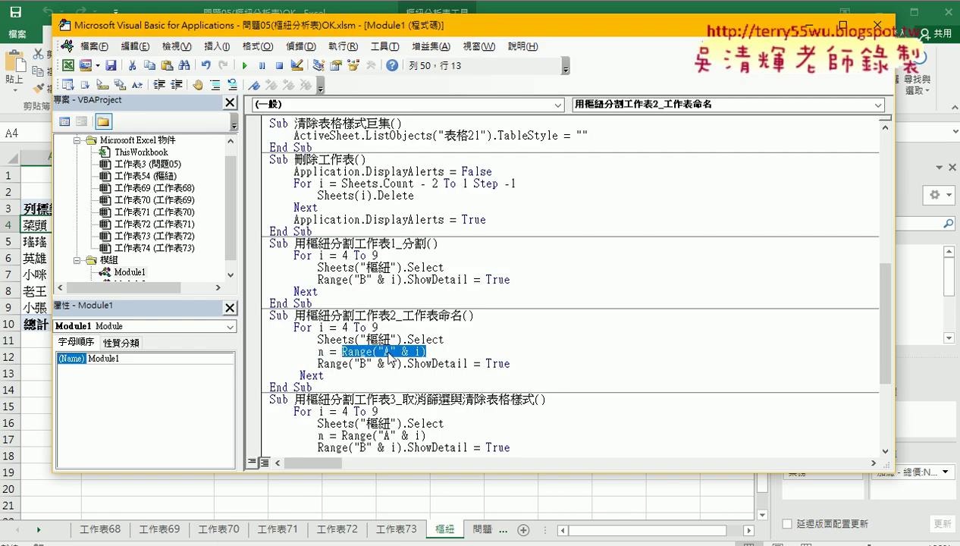
pyautogui.press('Left')
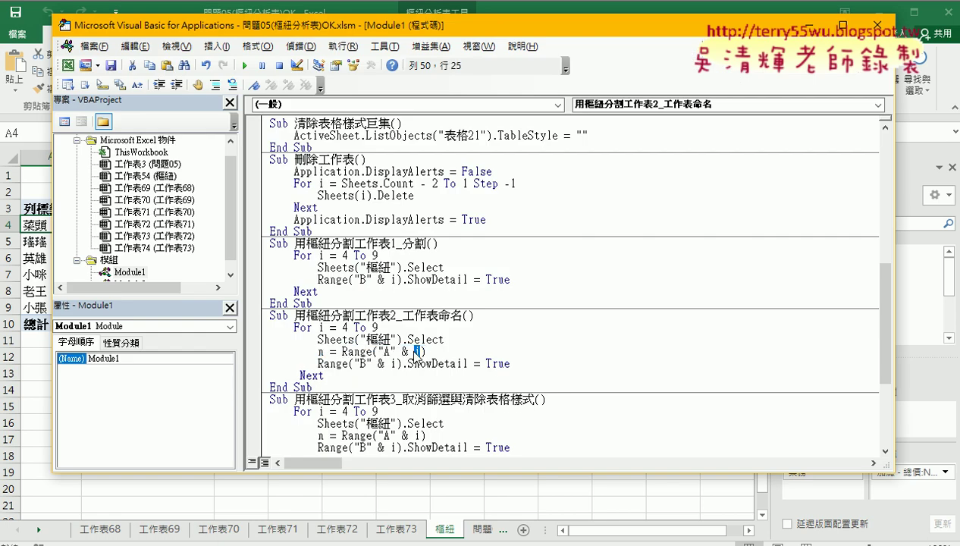
pyautogui.click(397, 352)
pyautogui.moveTo(397, 352)
pyautogui.mouseDown()
pyautogui.moveTo(426, 352)
pyautogui.moveTo(342, 354)
pyautogui.mouseUp()
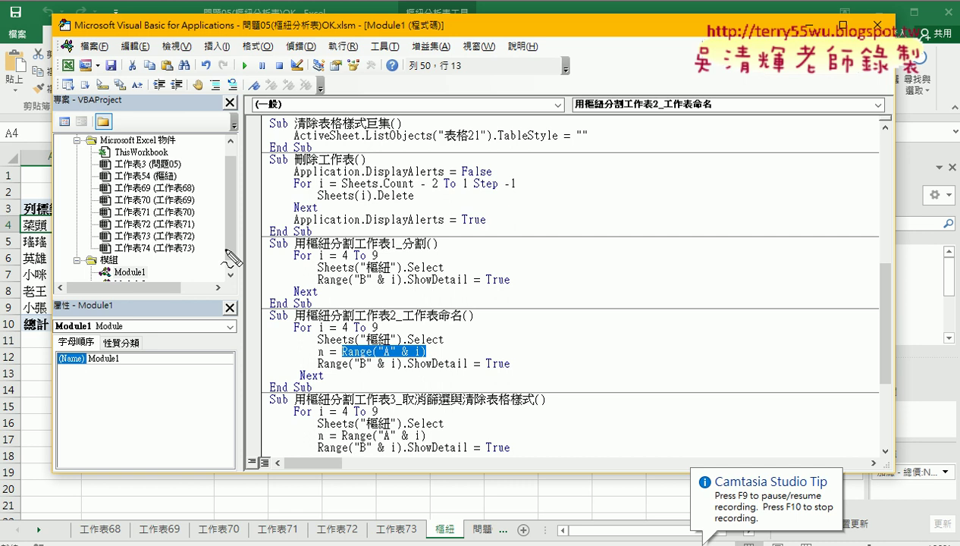
# Annotate how 菜頭 in A4 feeds the code, then add an empty line after the ShowDetail line
pyautogui.moveTo(34, 244); pyautogui.dragTo(57, 239)
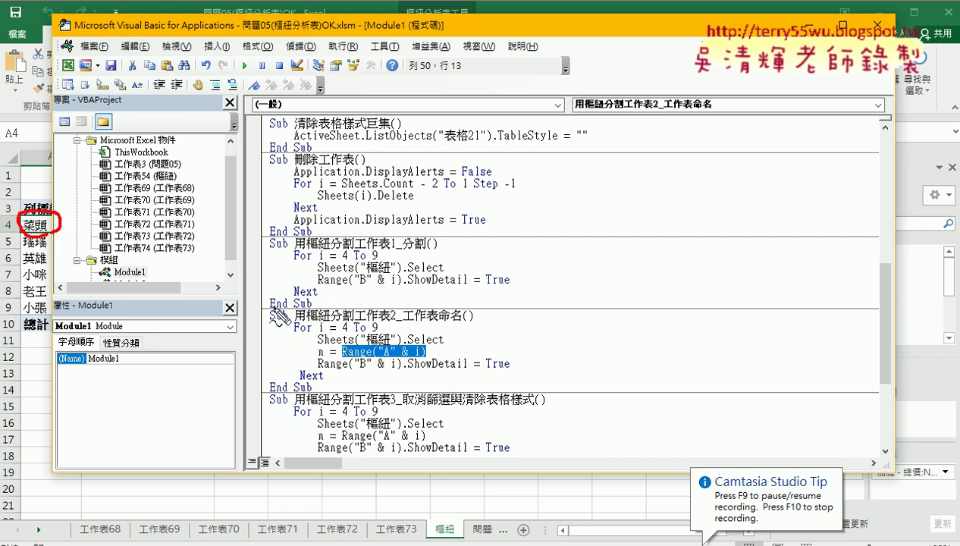
pyautogui.moveTo(76, 206)
pyautogui.mouseDown()
pyautogui.moveTo(324, 338)
pyautogui.moveTo(351, 322)
pyautogui.mouseUp()
pyautogui.moveTo(355, 370); pyautogui.dragTo(508, 364)
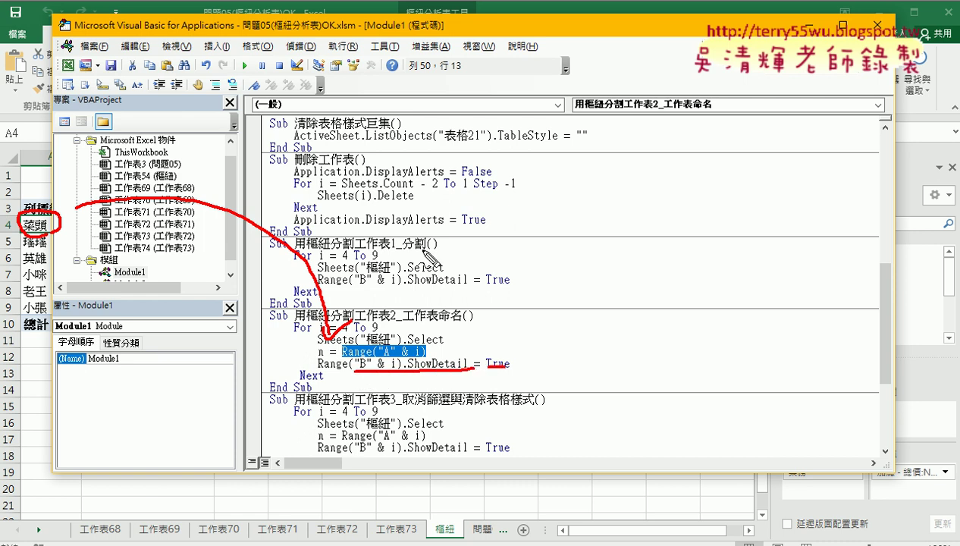
pyautogui.press('Escape')
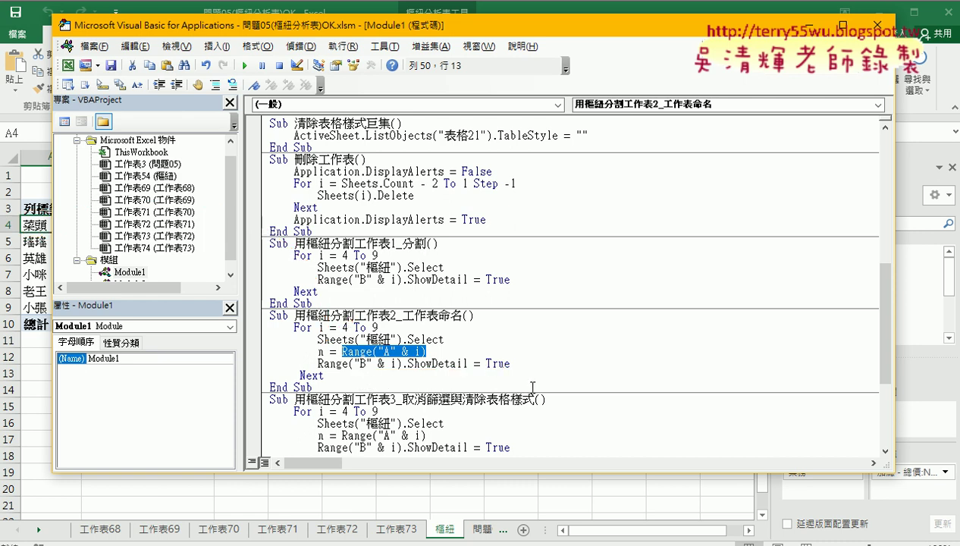
pyautogui.click(514, 364)
pyautogui.press('Return')
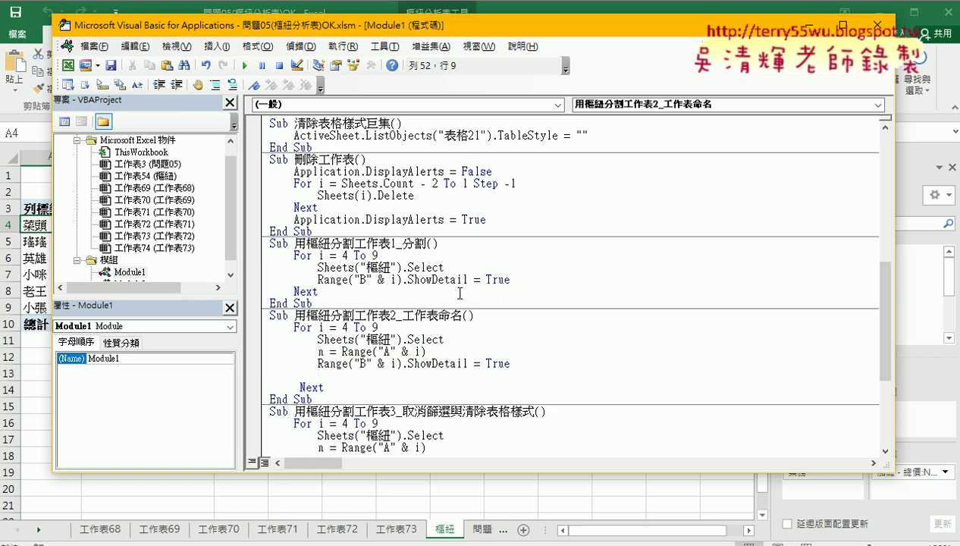
# Add the line ActiveSheet.Name = n so each new sheet takes the salesperson's name
pyautogui.write('a')
pyautogui.write('ctiv')
pyautogui.write('es')
pyautogui.write('heet')
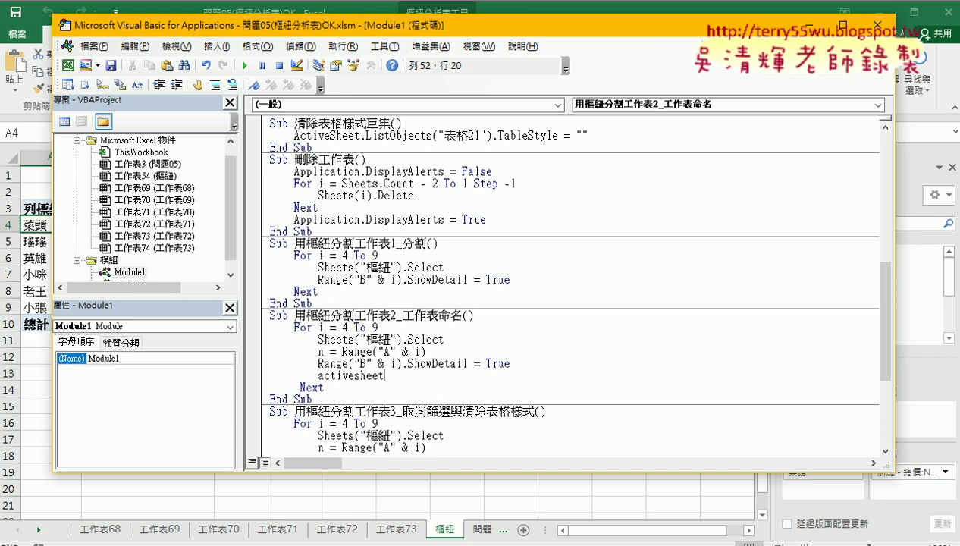
pyautogui.write('s')
pyautogui.press('BackSpace')
pyautogui.write('na')
pyautogui.write('me=')
pyautogui.write('n')
pyautogui.click(380, 194)
# Run 刪除工作表, then 用樞紐分割工作表2_工作表命名, and view the 樞紐 sheet in Excel
pyautogui.click(246, 66)
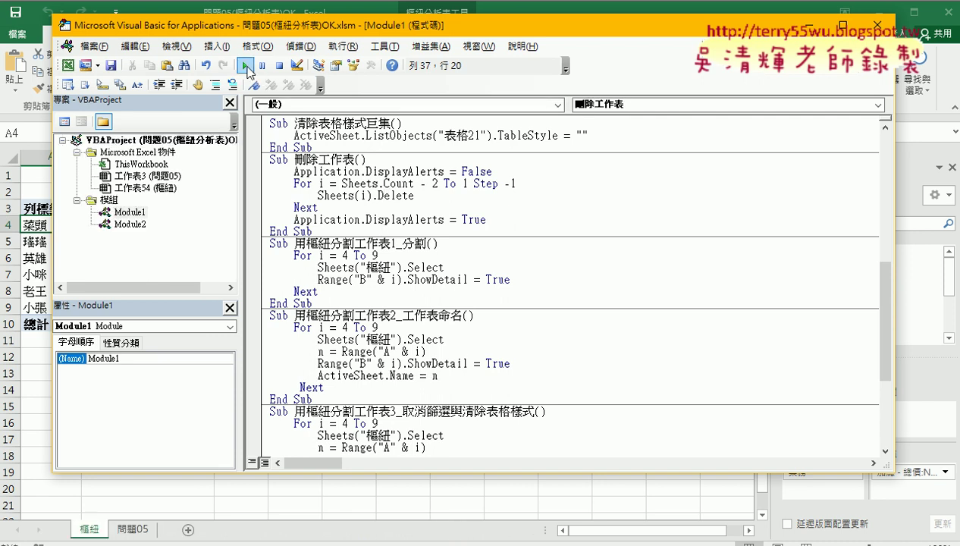
pyautogui.click(390, 352)
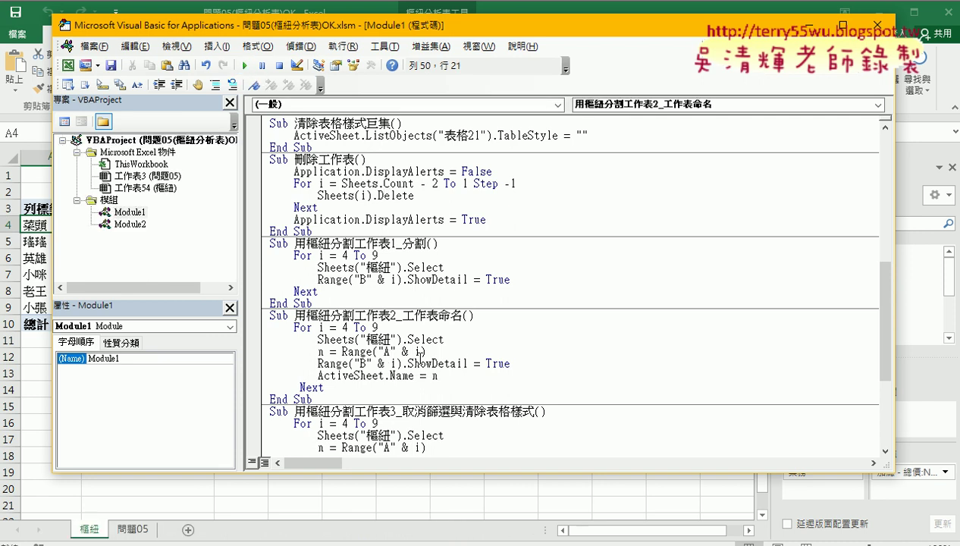
pyautogui.click(246, 66)
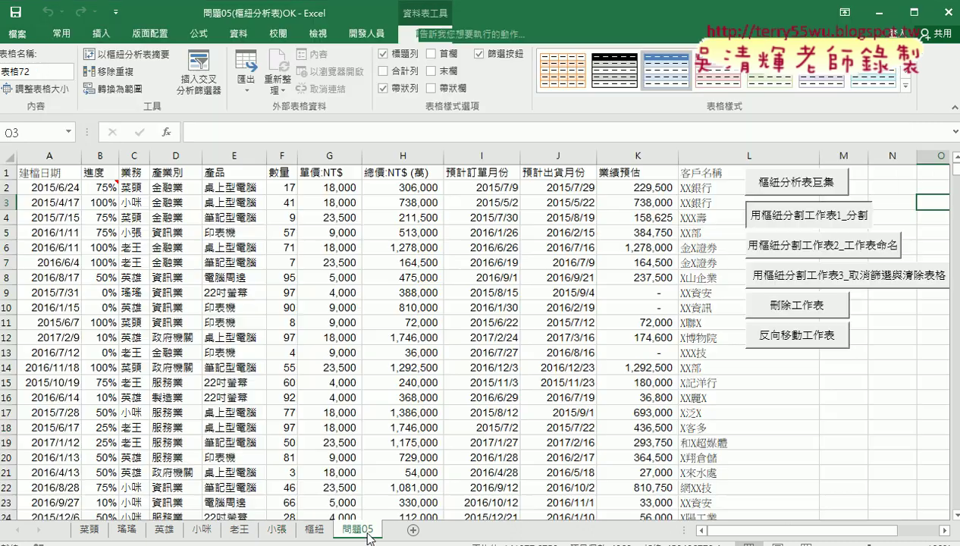
pyautogui.click(364, 531)
pyautogui.click(318, 532)
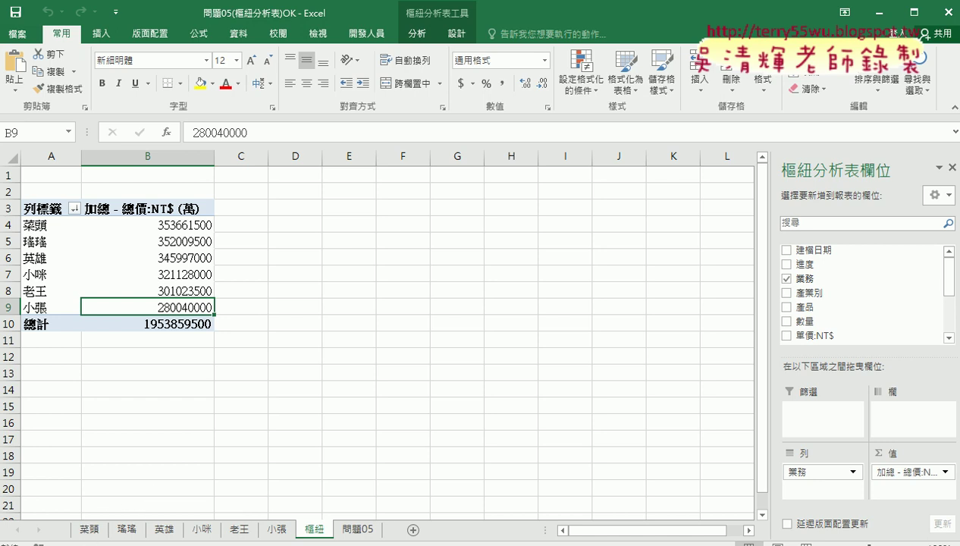
# Deselect the pivot table and open the 菜頭 salesperson sheet
pyautogui.click(326, 327)
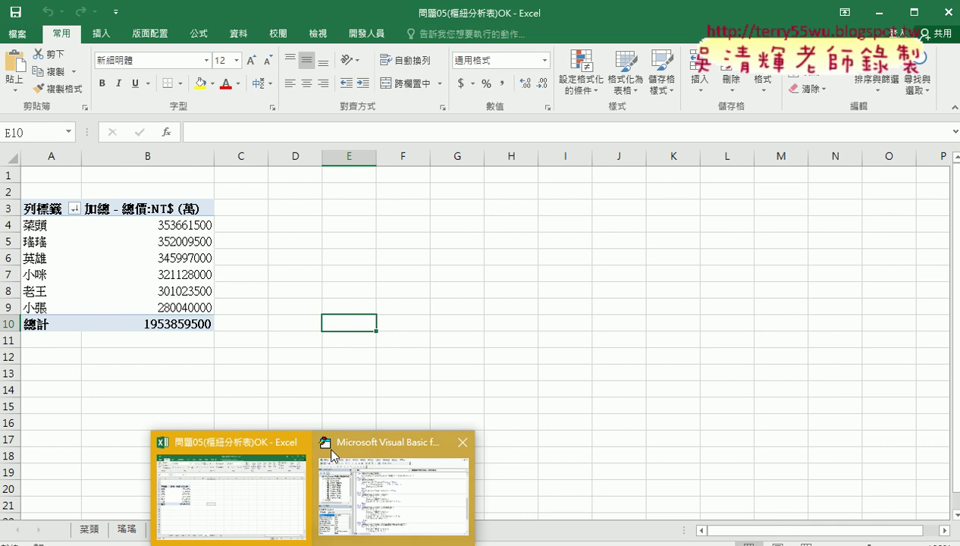
pyautogui.click(233, 302)
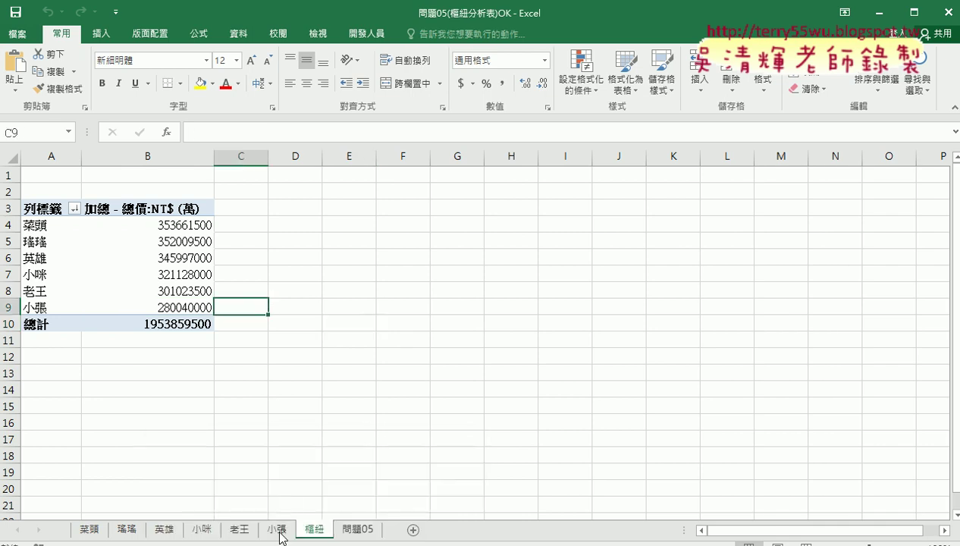
pyautogui.click(95, 532)
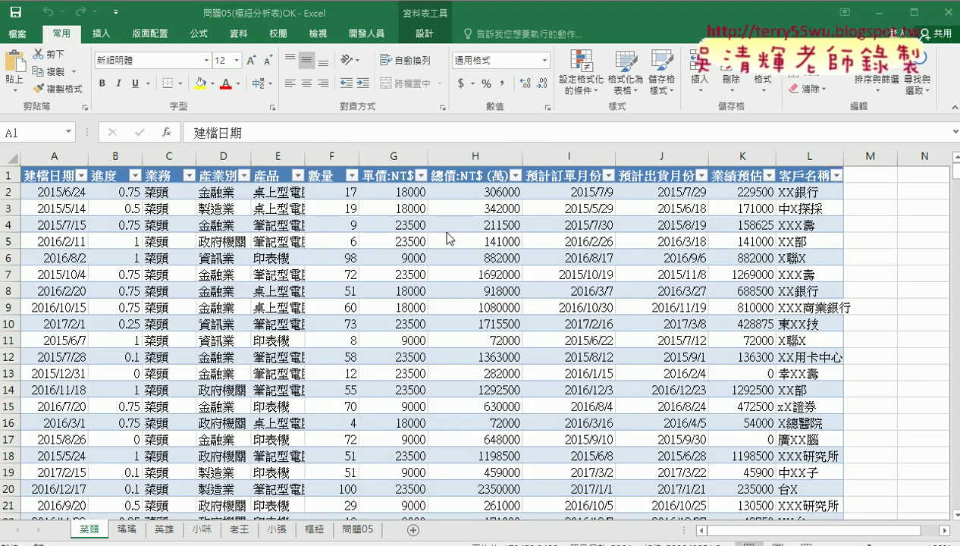
# Clear the 菜頭 table's colour style by choosing None in the Table Styles gallery
pyautogui.hotkey('ctrl', 'a')
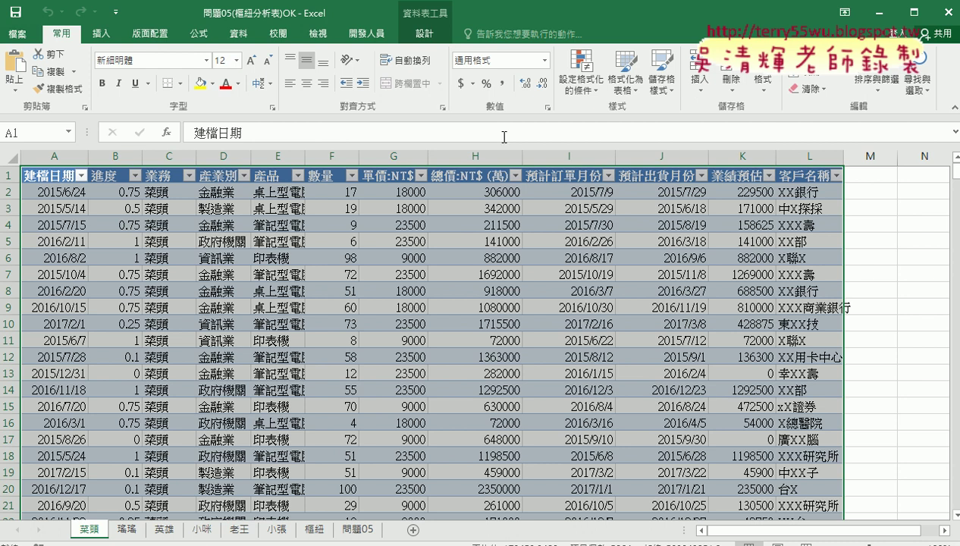
pyautogui.click(424, 33)
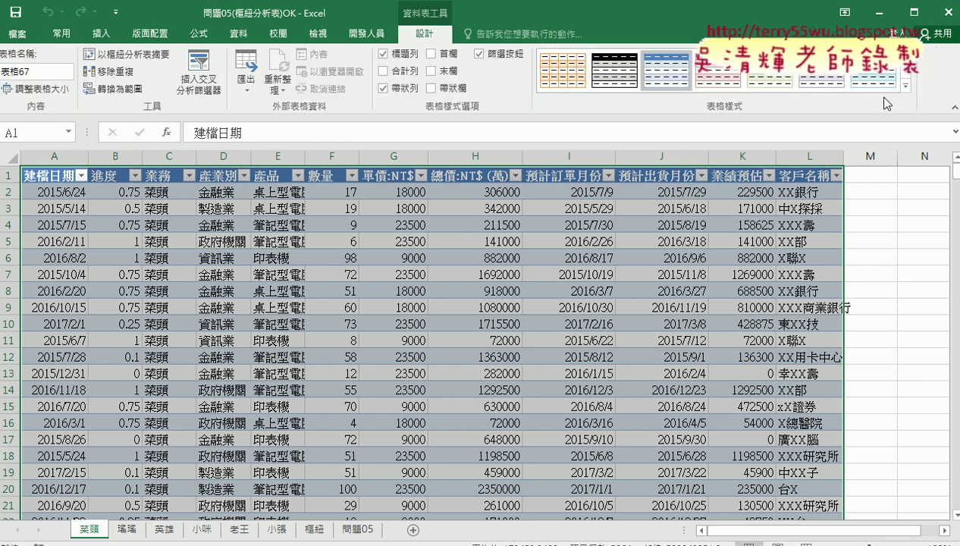
pyautogui.click(905, 85)
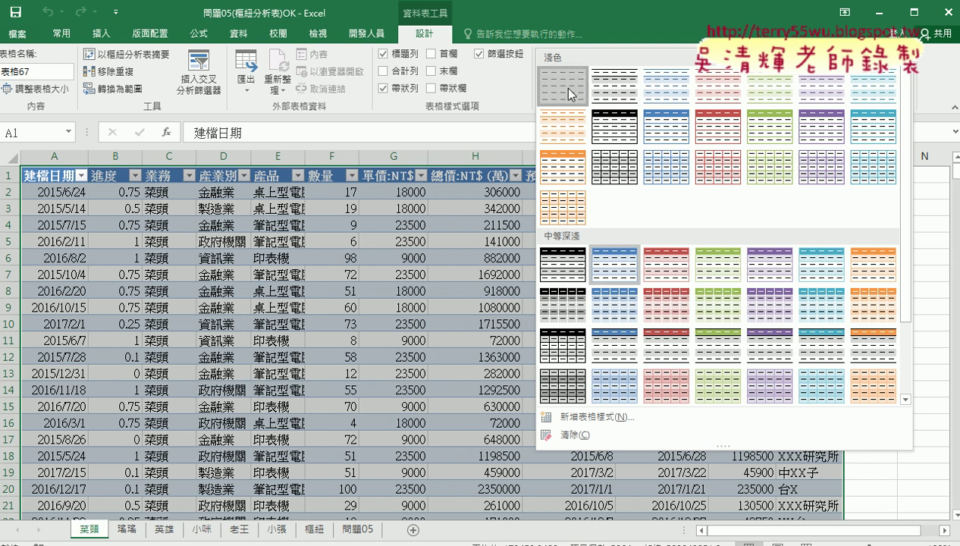
pyautogui.click(567, 90)
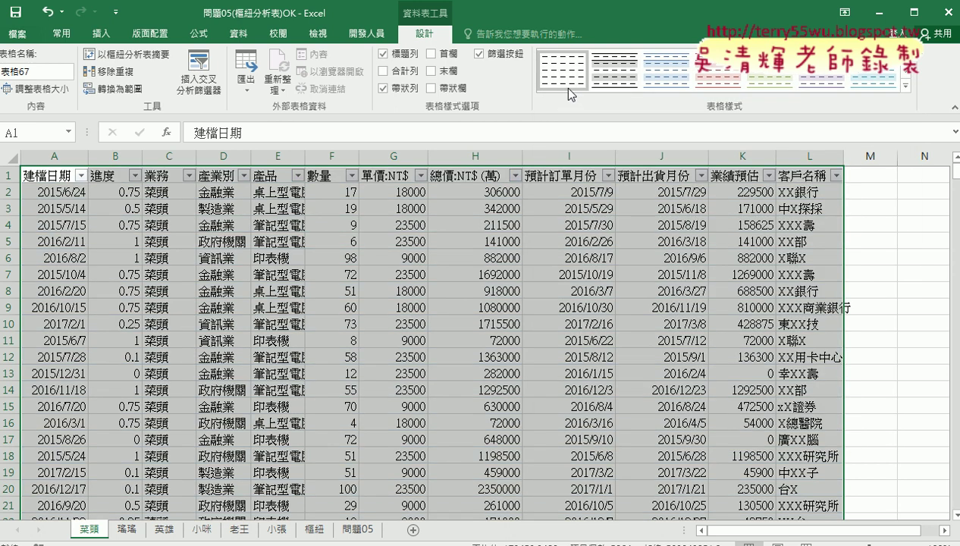
# Turn off the header filter arrows with Data > Filter and return to the VBA editor
pyautogui.click(475, 176)
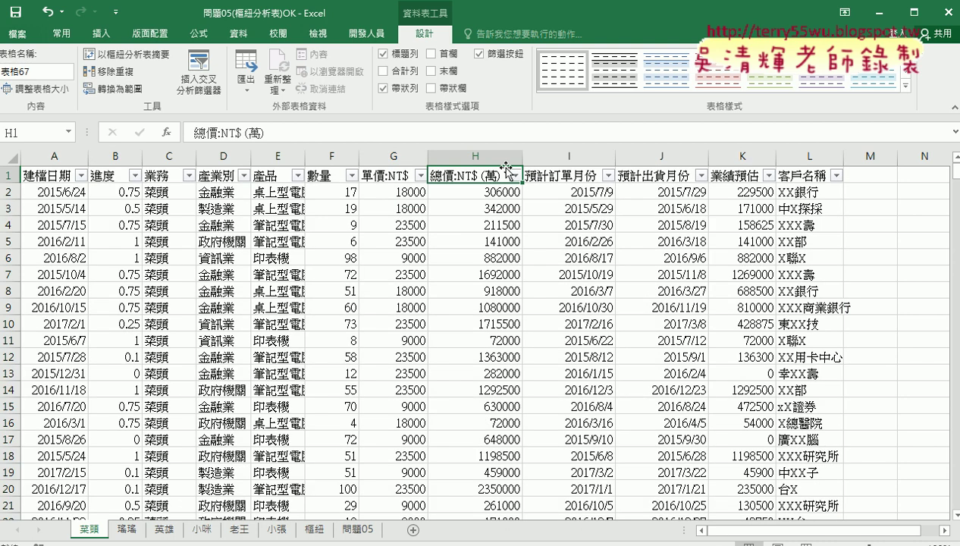
pyautogui.click(239, 33)
pyautogui.click(459, 68)
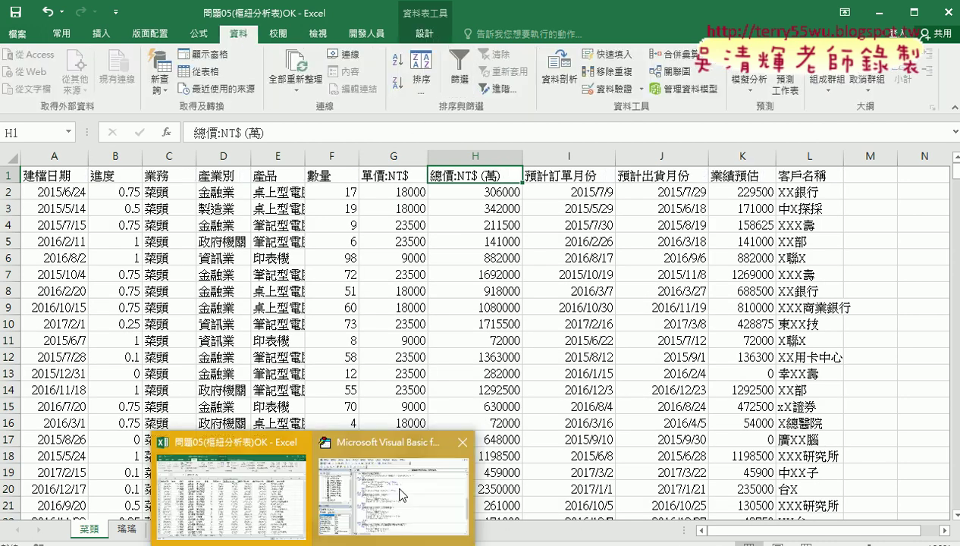
pyautogui.click(401, 494)
# Review the macro code, highlighting the filter-off line and the sheet's table reference
pyautogui.scroll(-1, 507, 358)
pyautogui.scroll(-2, 506, 355)
pyautogui.scroll(-1, 514, 344)
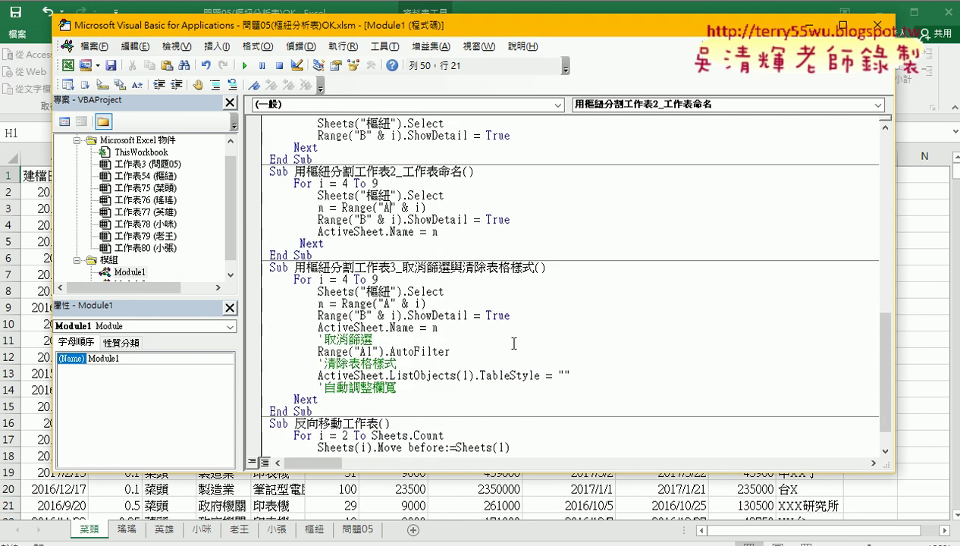
pyautogui.moveTo(454, 351); pyautogui.dragTo(315, 351)
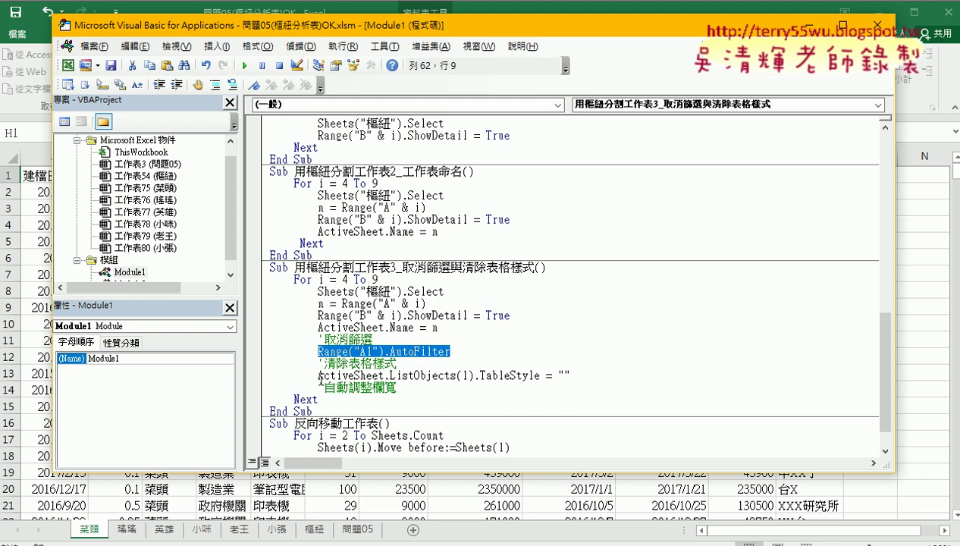
pyautogui.moveTo(319, 376); pyautogui.dragTo(425, 378)
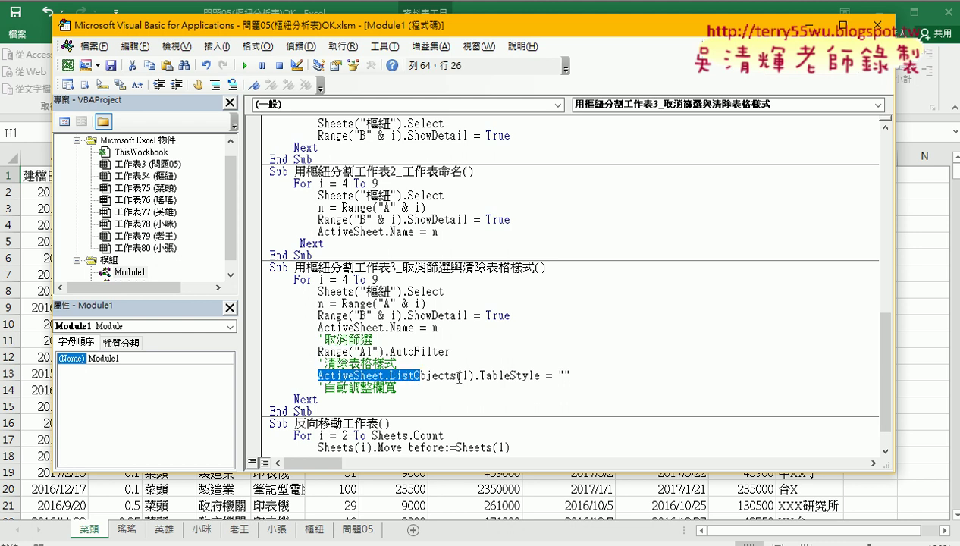
pyautogui.scroll(-1, 459, 378)
# On the 菜頭 sheet, turn the table's filters back on with Ctrl+Shift+L and select the whole table
pyautogui.click(396, 342)
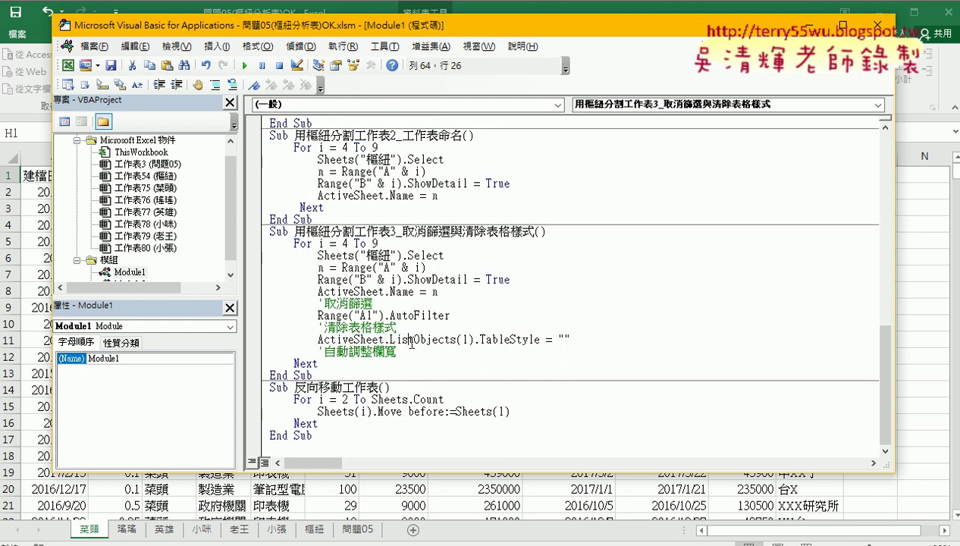
pyautogui.click(345, 489)
pyautogui.hotkey('ctrl', 'shift', 'l')
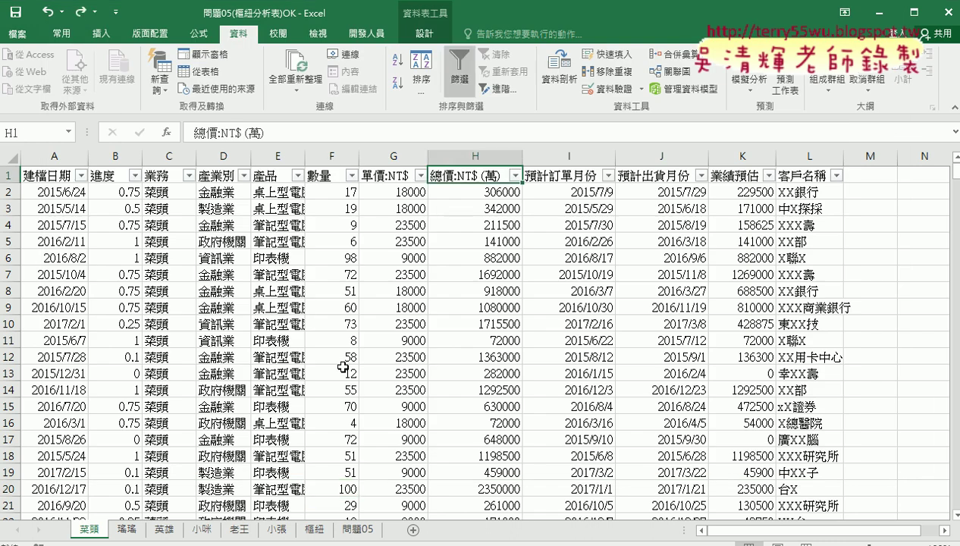
pyautogui.hotkey('ctrl', 'a')
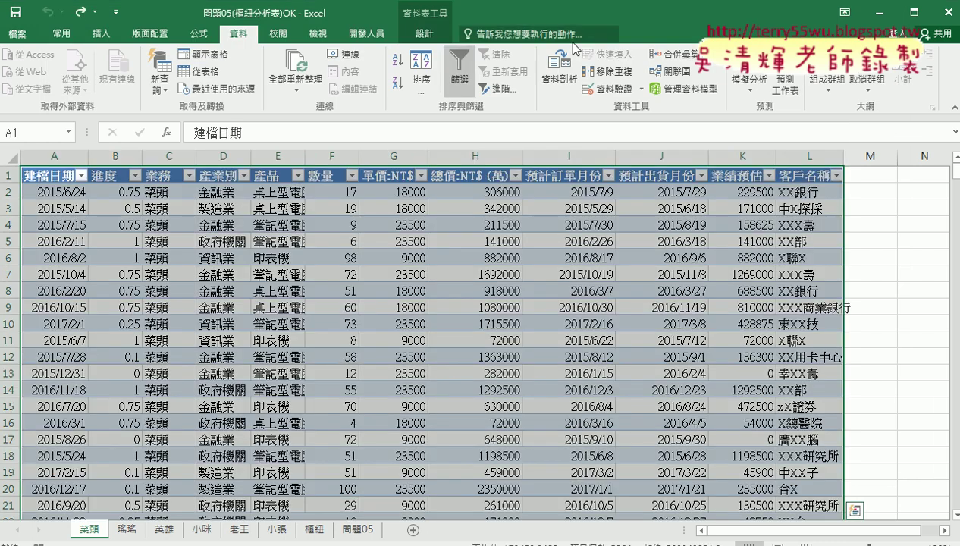
# Start recording a new macro and set the table style to None
pyautogui.click(367, 33)
pyautogui.click(125, 50)
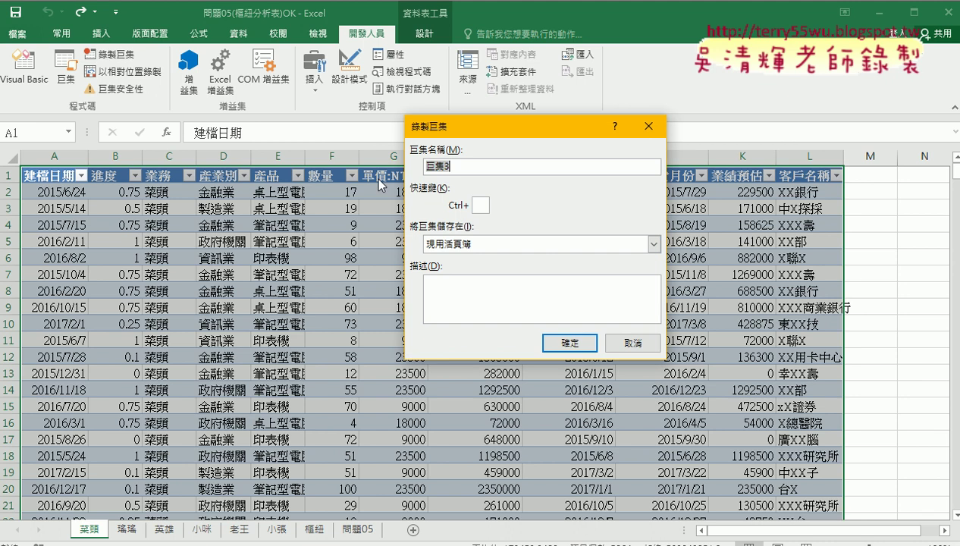
pyautogui.click(564, 343)
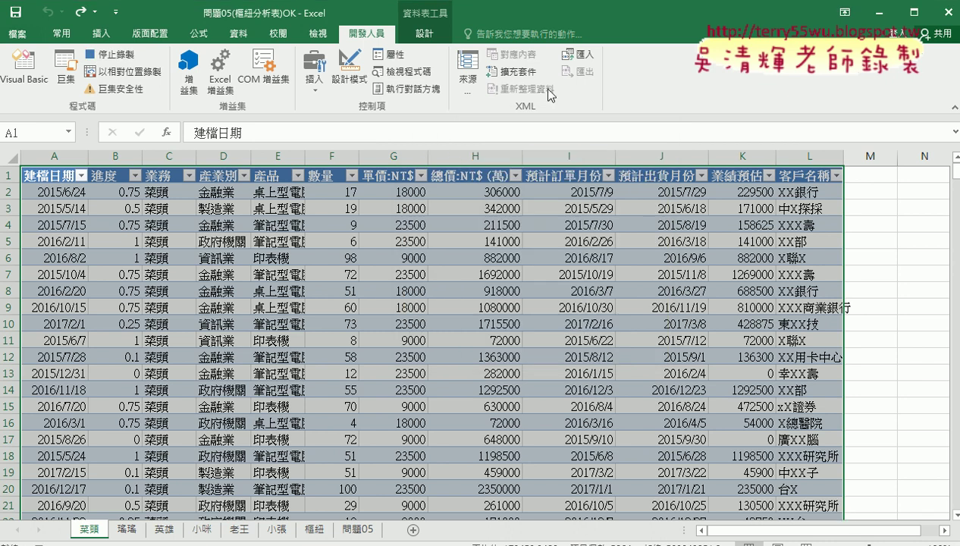
pyautogui.click(424, 34)
pyautogui.click(907, 88)
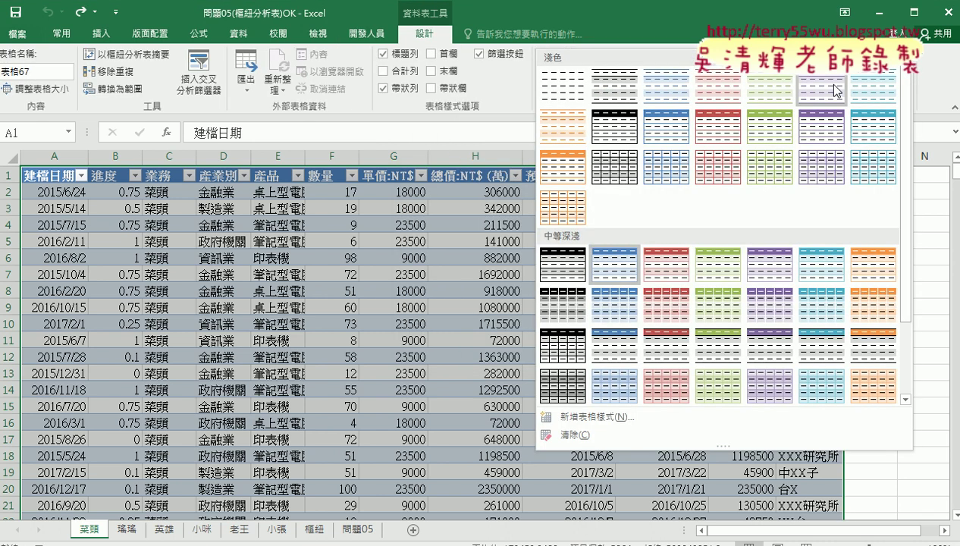
pyautogui.click(562, 89)
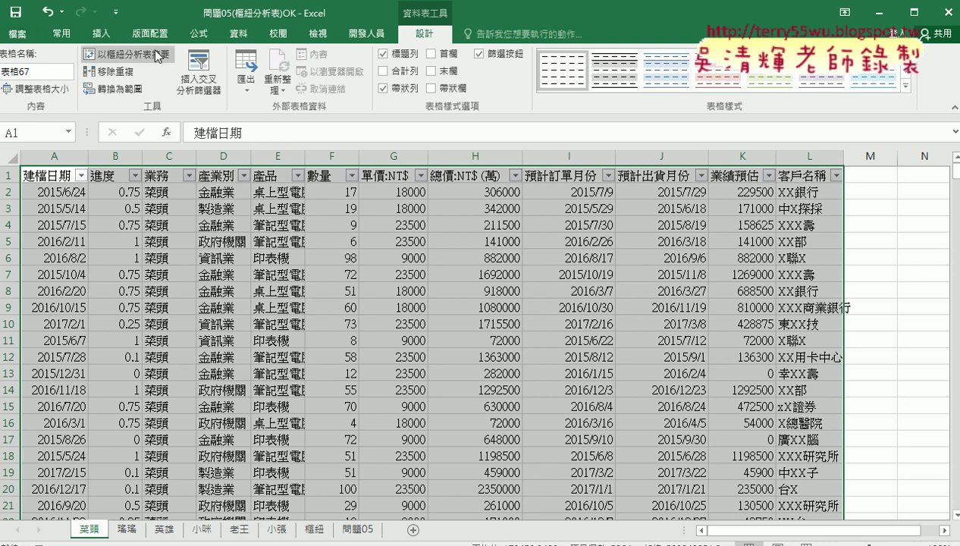
# Stop the recording and open macro 巨集3's code for editing
pyautogui.click(366, 33)
pyautogui.click(112, 59)
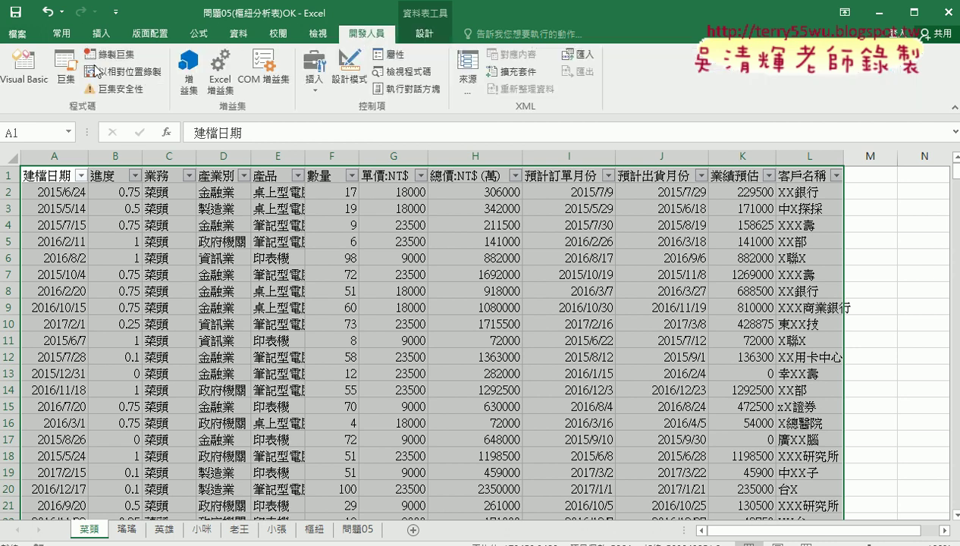
pyautogui.click(66, 73)
pyautogui.click(413, 195)
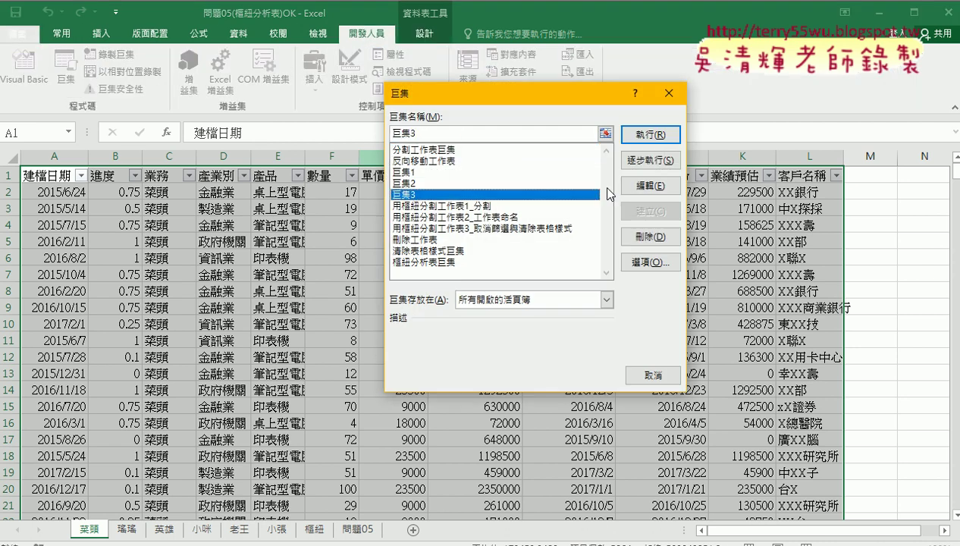
pyautogui.click(650, 185)
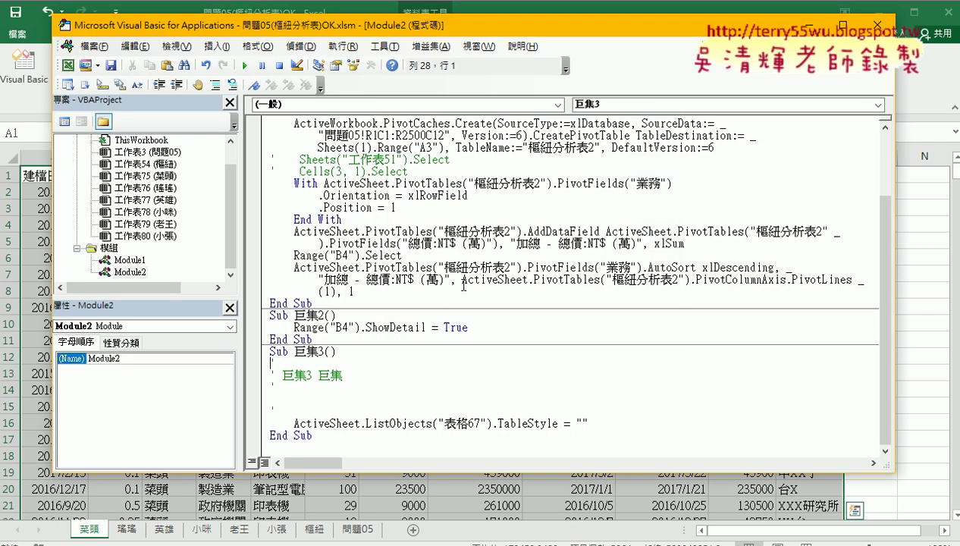
# Delete 巨集3's comment lines, select the table name 表格67, and open Module1
pyautogui.moveTo(273, 411); pyautogui.dragTo(266, 370)
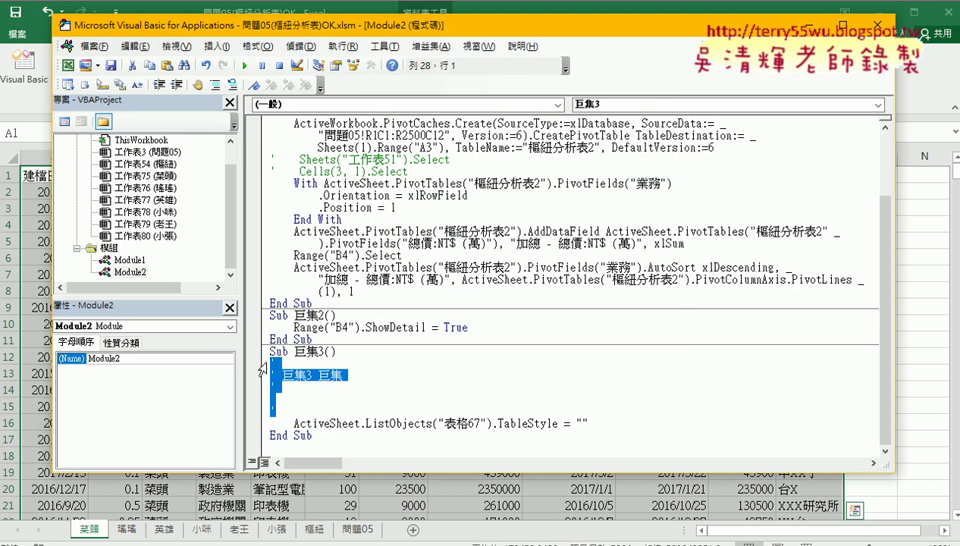
pyautogui.press('Delete')
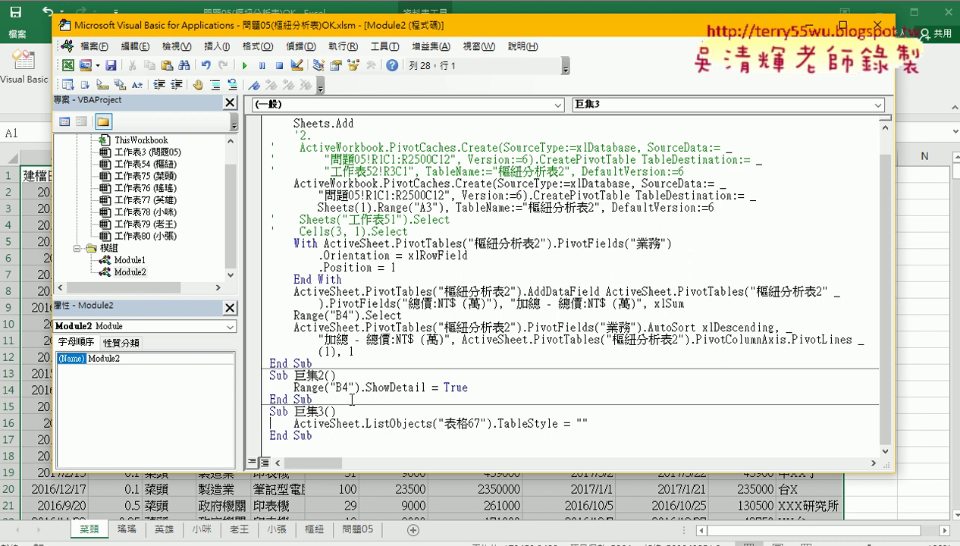
pyautogui.moveTo(486, 425); pyautogui.dragTo(437, 418)
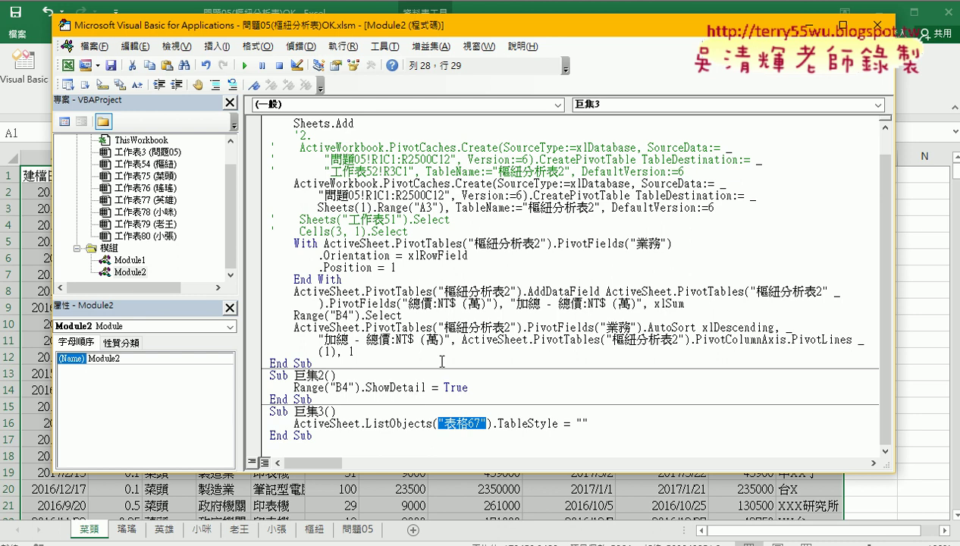
pyautogui.doubleClick(131, 260)
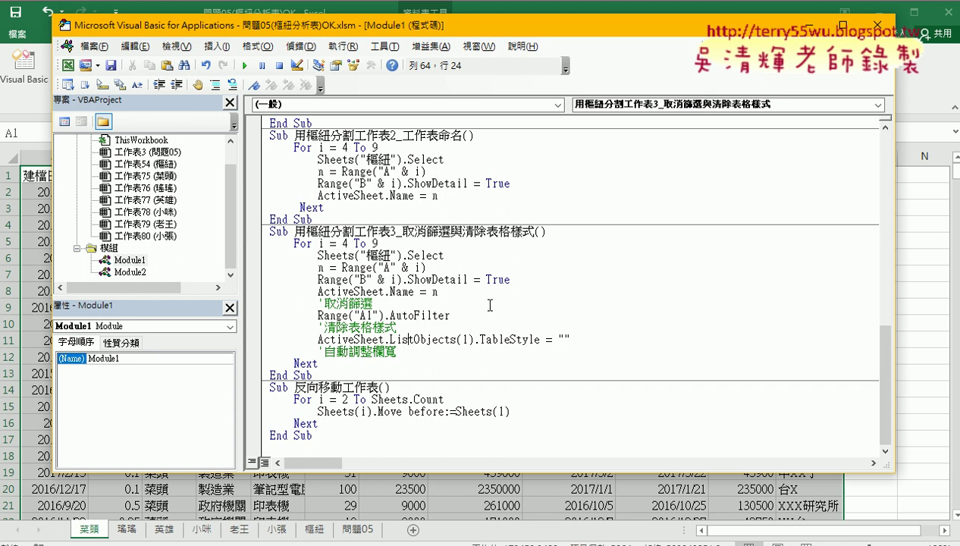
# Change ListObjects(1) to ListObjects("表格67") in the split macro
pyautogui.doubleClick(465, 340)
pyautogui.write('"表格67"')
pyautogui.scroll(1, 430, 312)
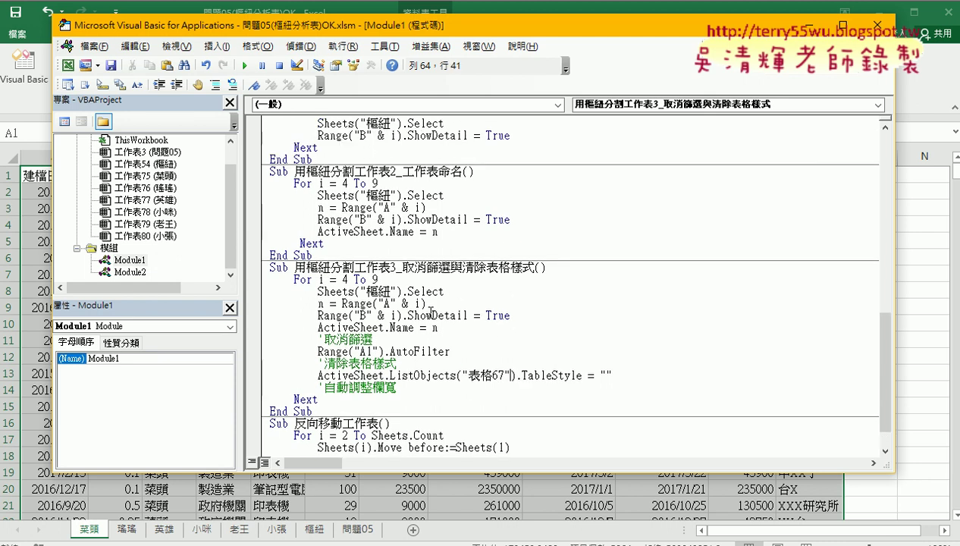
pyautogui.scroll(3, 430, 312)
# Run the sheet-deleting macro, then run the split-and-clear-style macro, which hits error 9
pyautogui.click(415, 160)
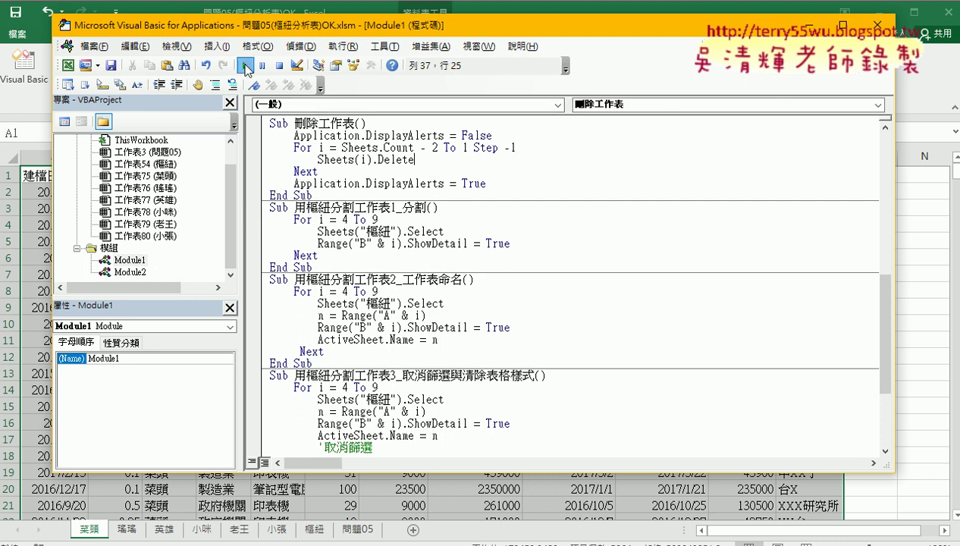
pyautogui.click(245, 67)
pyautogui.scroll(-2, 419, 305)
pyautogui.scroll(-2, 420, 305)
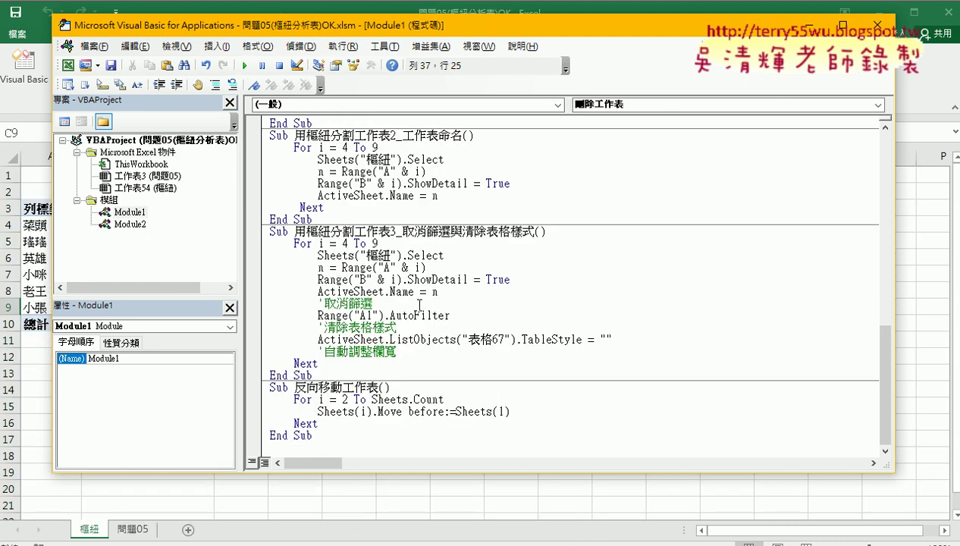
pyautogui.click(420, 305)
pyautogui.click(245, 66)
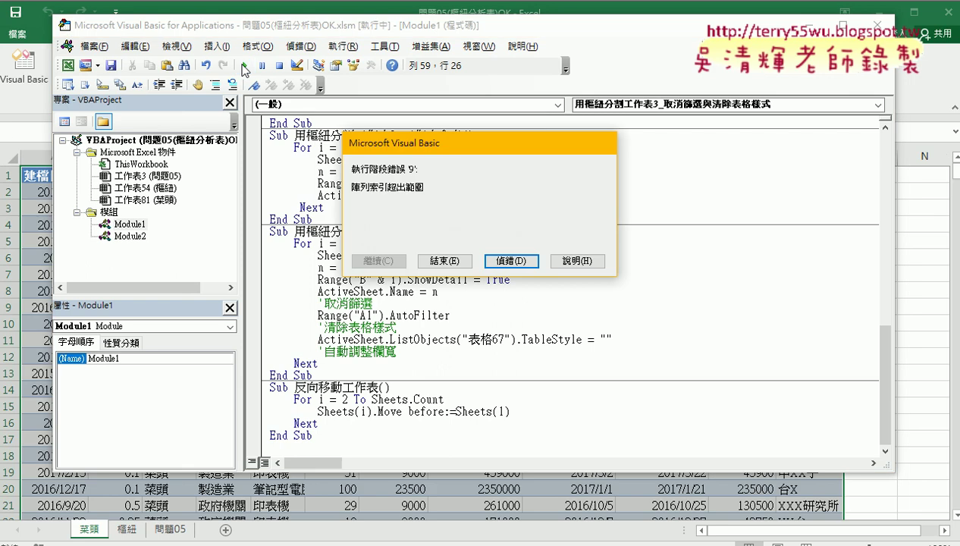
# Debug the runtime error and select 表格67 in the highlighted TableStyle line
pyautogui.click(506, 261)
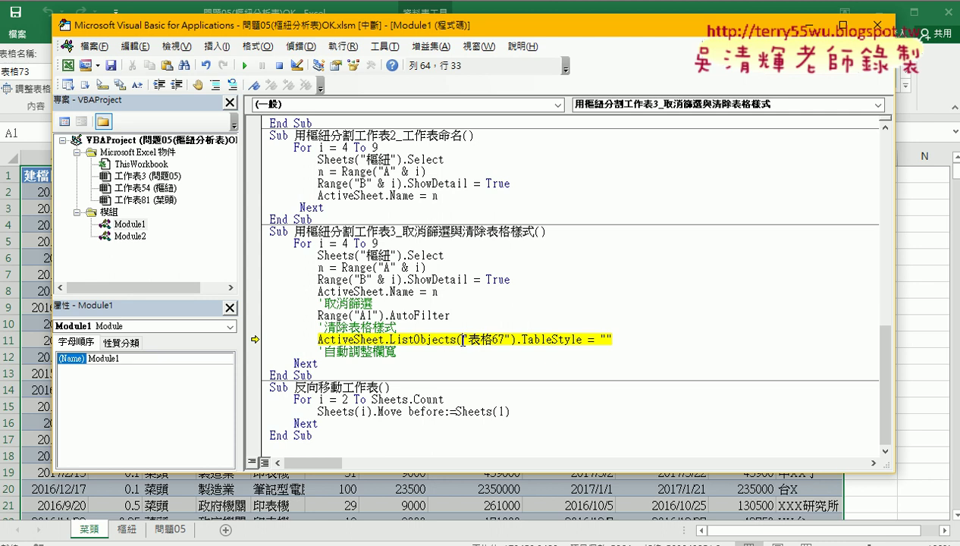
pyautogui.moveTo(461, 340); pyautogui.dragTo(511, 340)
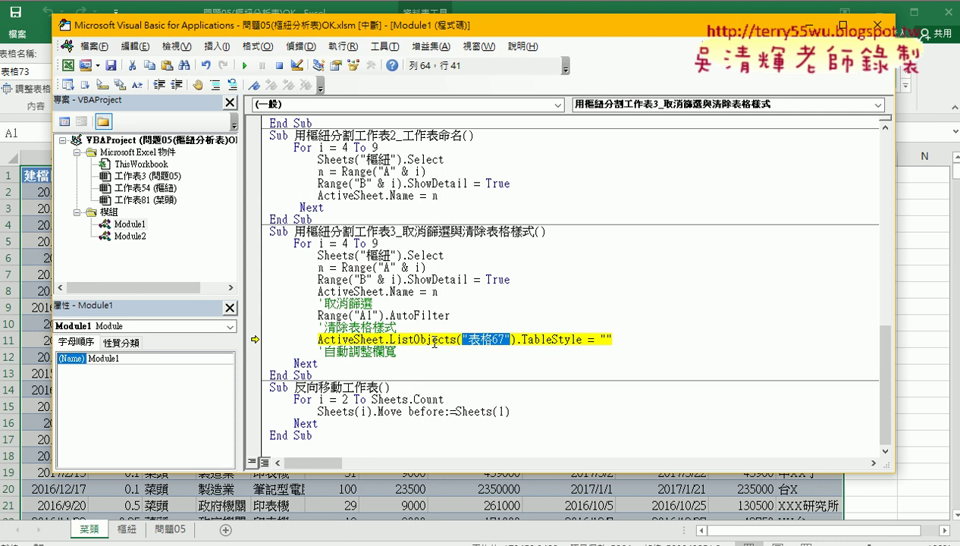
# Change the table reference back to ListObjects(1), step with F8, then continue with F5 to finish
pyautogui.press('BackSpace')
pyautogui.write('2')
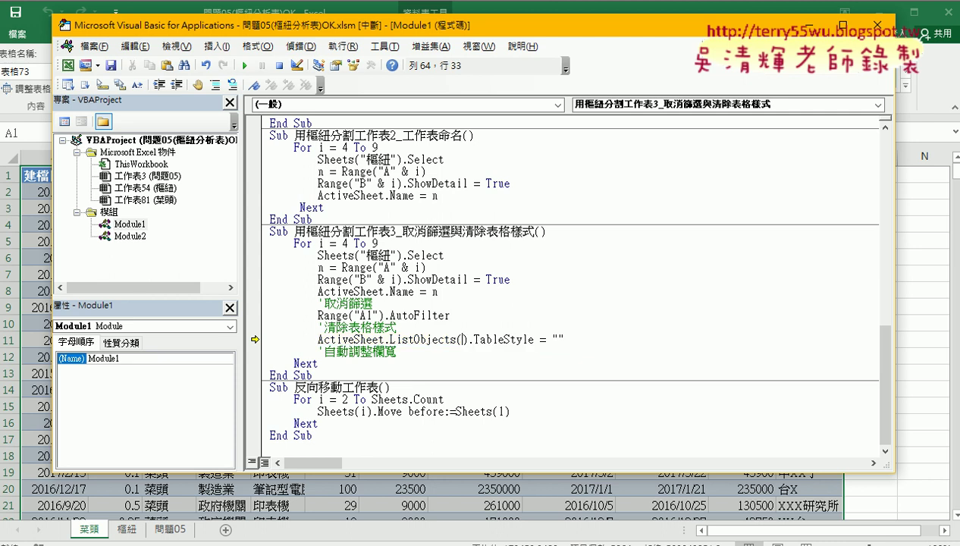
pyautogui.press('BackSpace')
pyautogui.write('1')
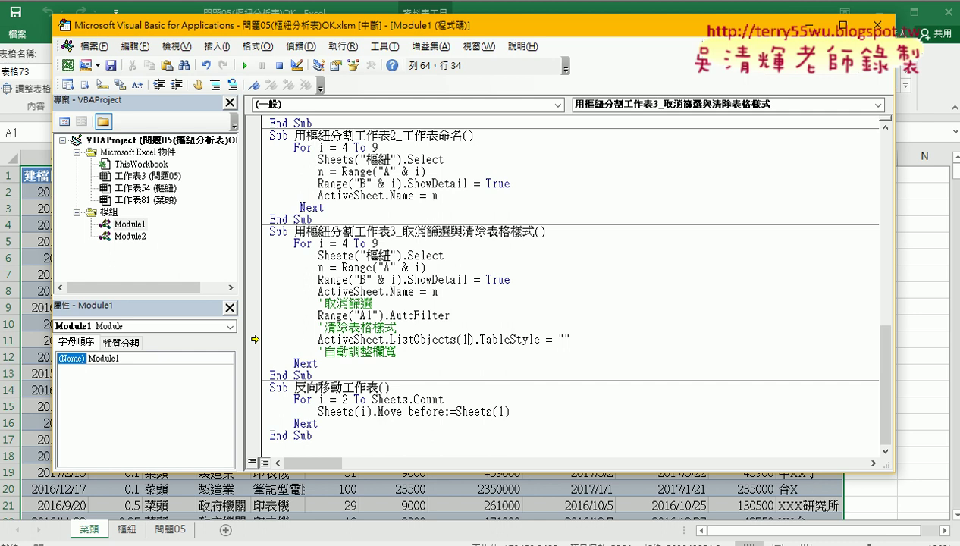
pyautogui.press('F8')
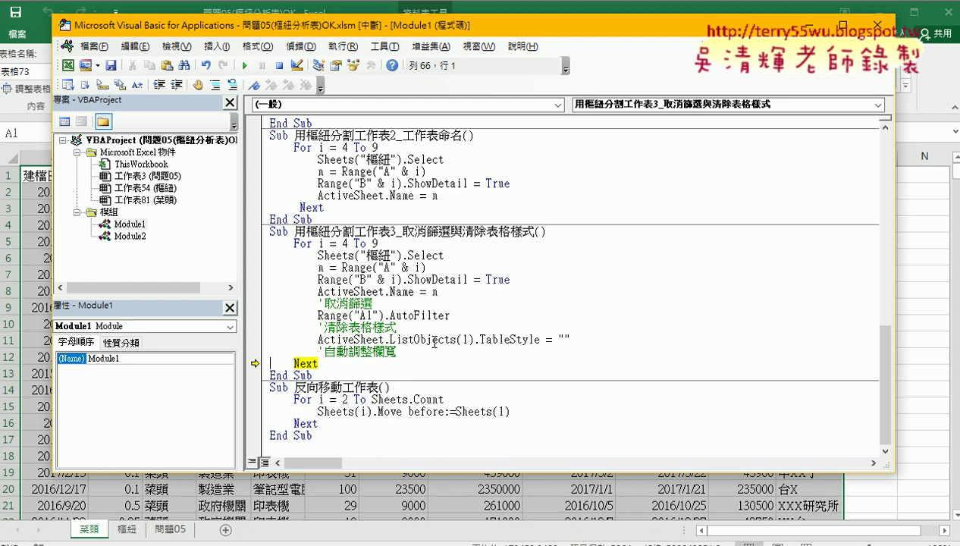
pyautogui.press('F5')
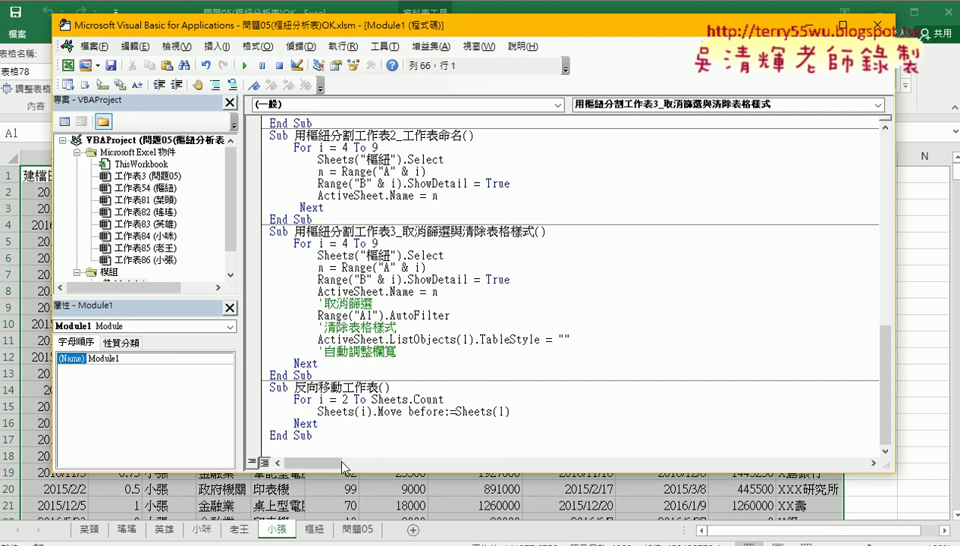
# Switch to Excel's 小張 sheet, select header cell E1, and check its table style
pyautogui.click(282, 528)
pyautogui.click(296, 372)
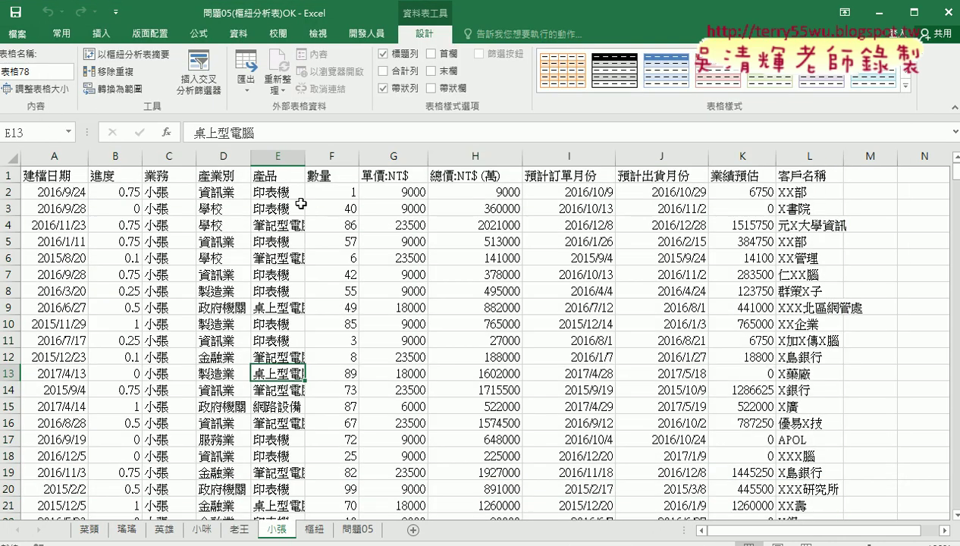
pyautogui.click(278, 176)
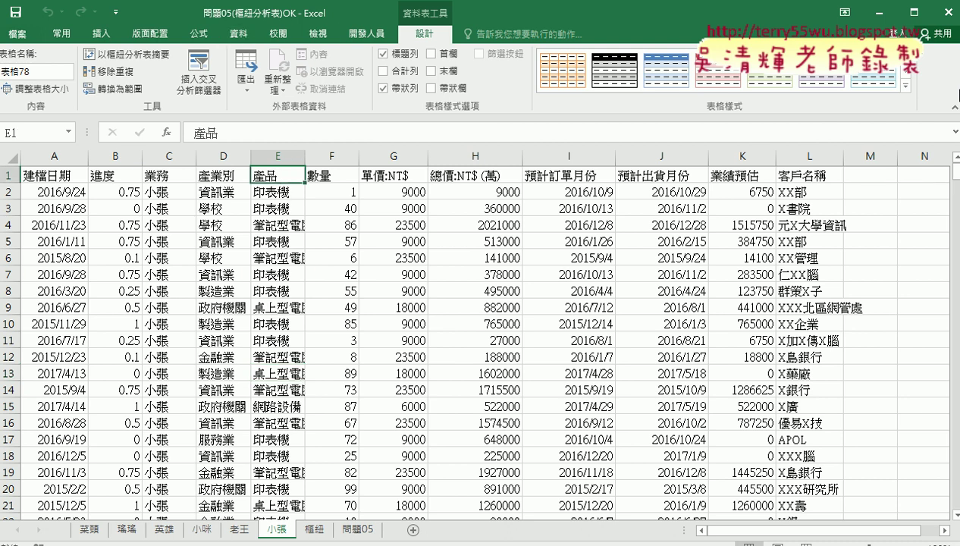
pyautogui.click(906, 86)
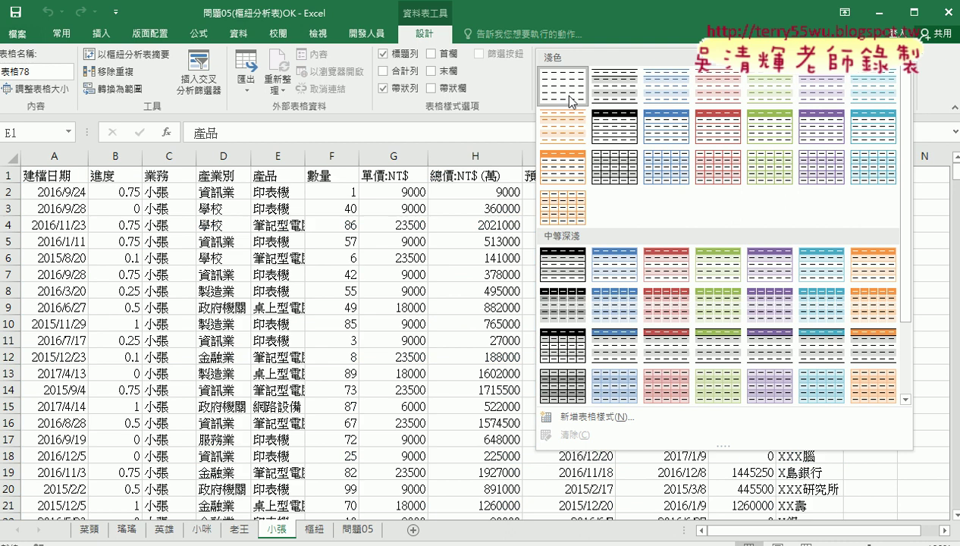